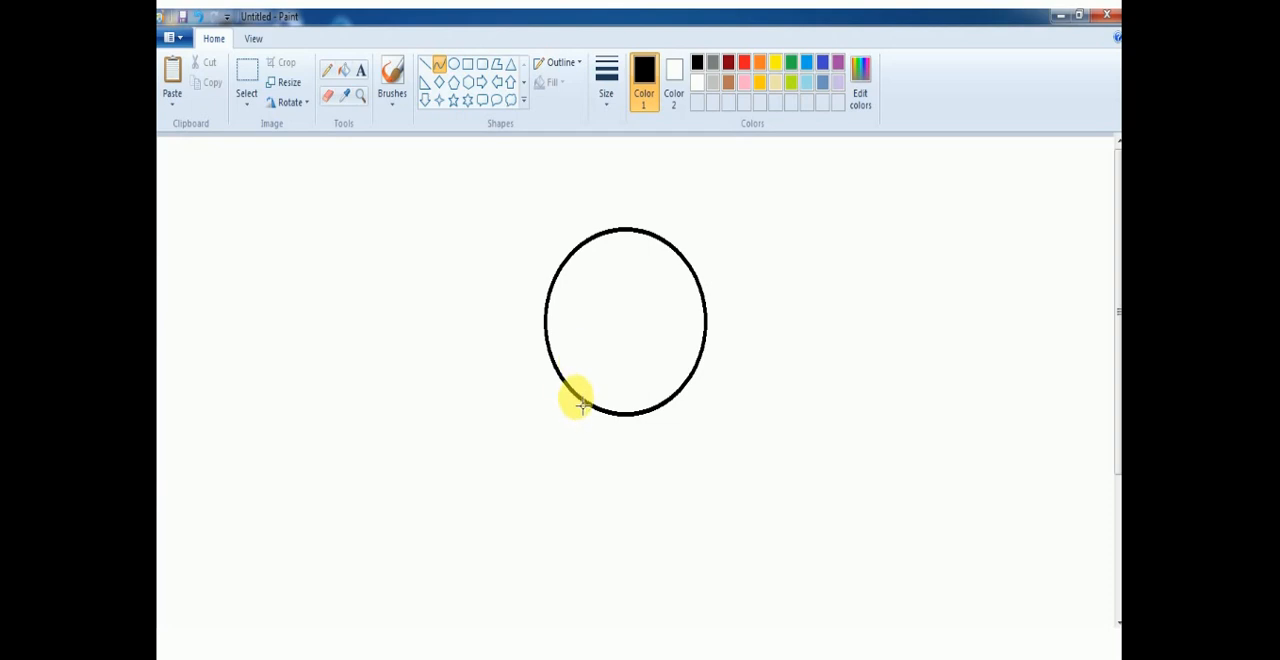
Draw the body's curved left side down from the head's lower-left edge, and a small upright oval as the left eye.
{"action": "left_click_drag", "start_coordinate": [573, 398], "coordinate": [626, 549]}
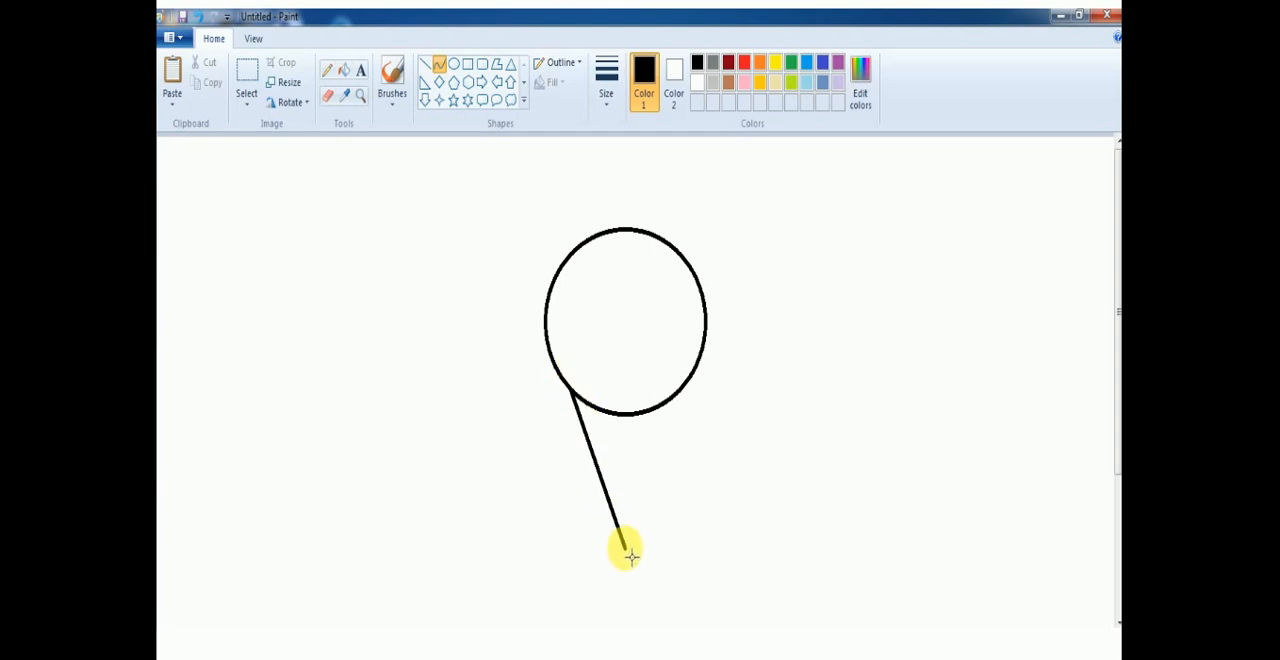
{"action": "left_click_drag", "start_coordinate": [604, 484], "coordinate": [572, 480]}
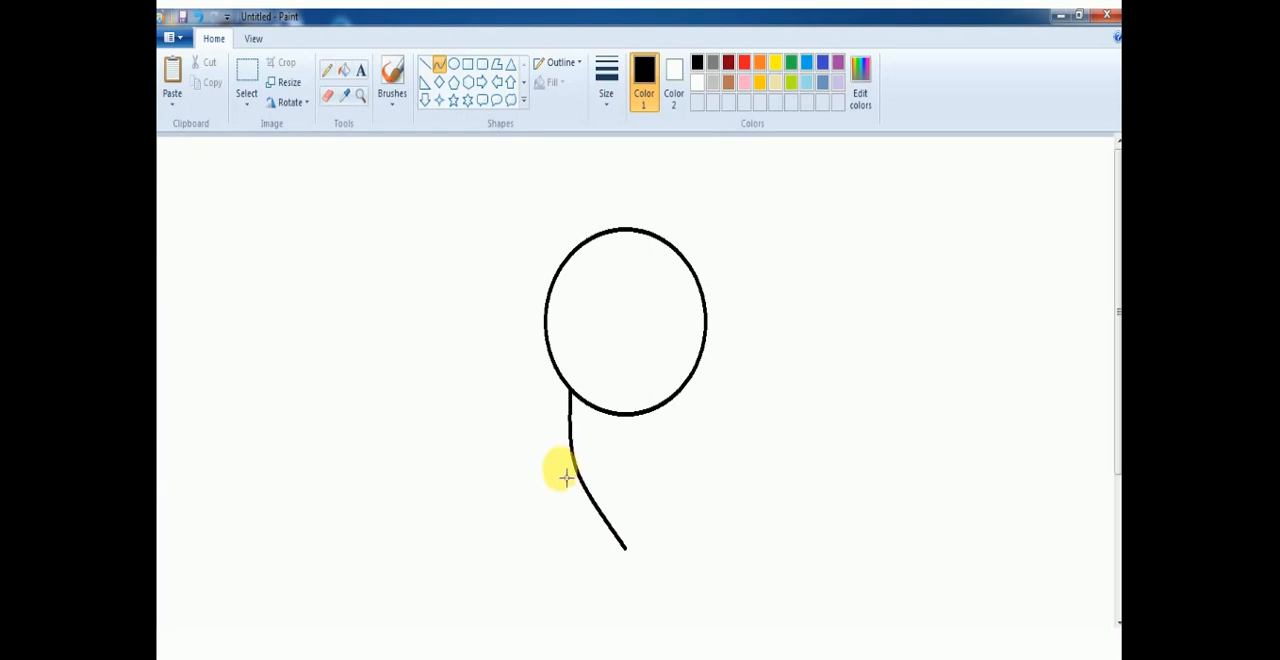
{"action": "left_click", "coordinate": [454, 64]}
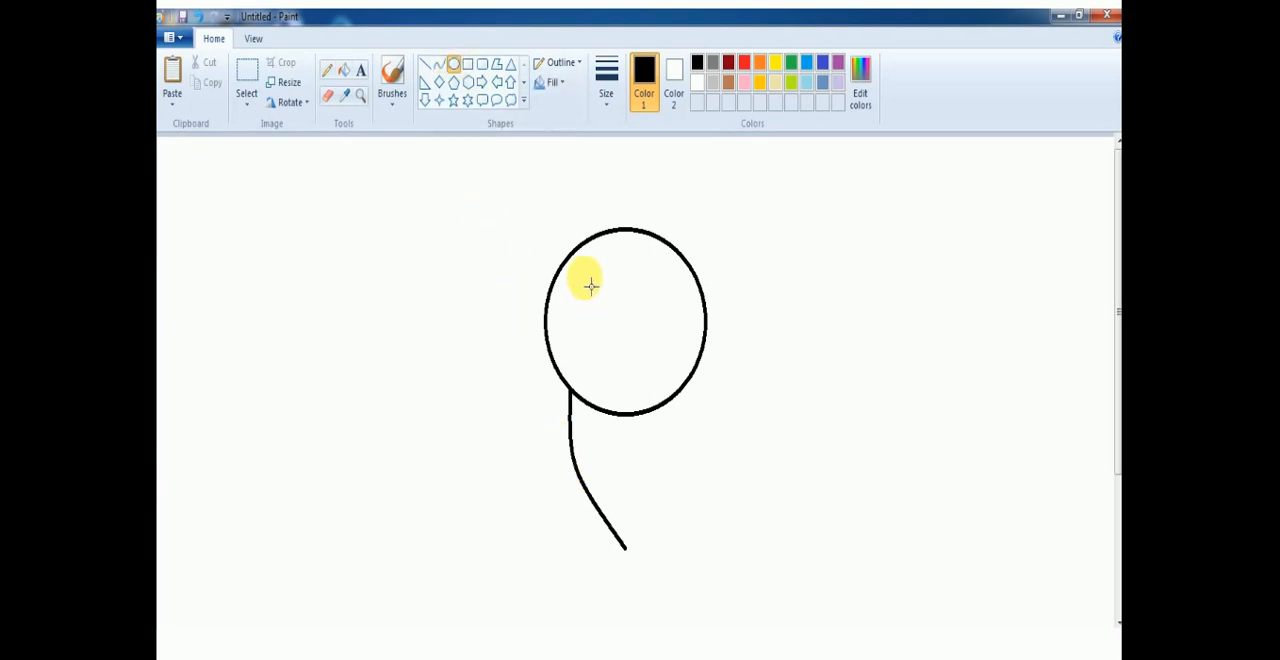
{"action": "left_click_drag", "start_coordinate": [590, 286], "coordinate": [621, 331]}
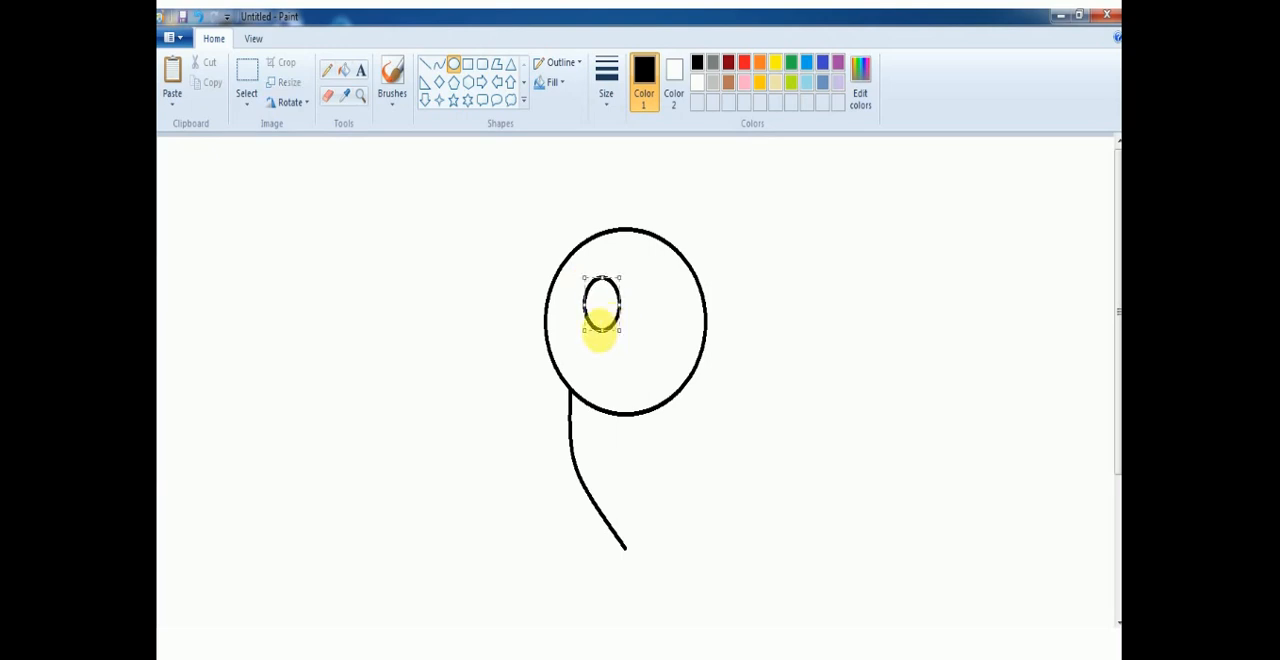
Draw a curved antenna arching up and left from the head's upper-left edge, with a small circle at its tip.
{"action": "left_click", "coordinate": [439, 64]}
{"action": "left_click_drag", "start_coordinate": [580, 243], "coordinate": [455, 187]}
{"action": "left_click_drag", "start_coordinate": [531, 222], "coordinate": [516, 147]}
{"action": "left_click_drag", "start_coordinate": [566, 190], "coordinate": [569, 188]}
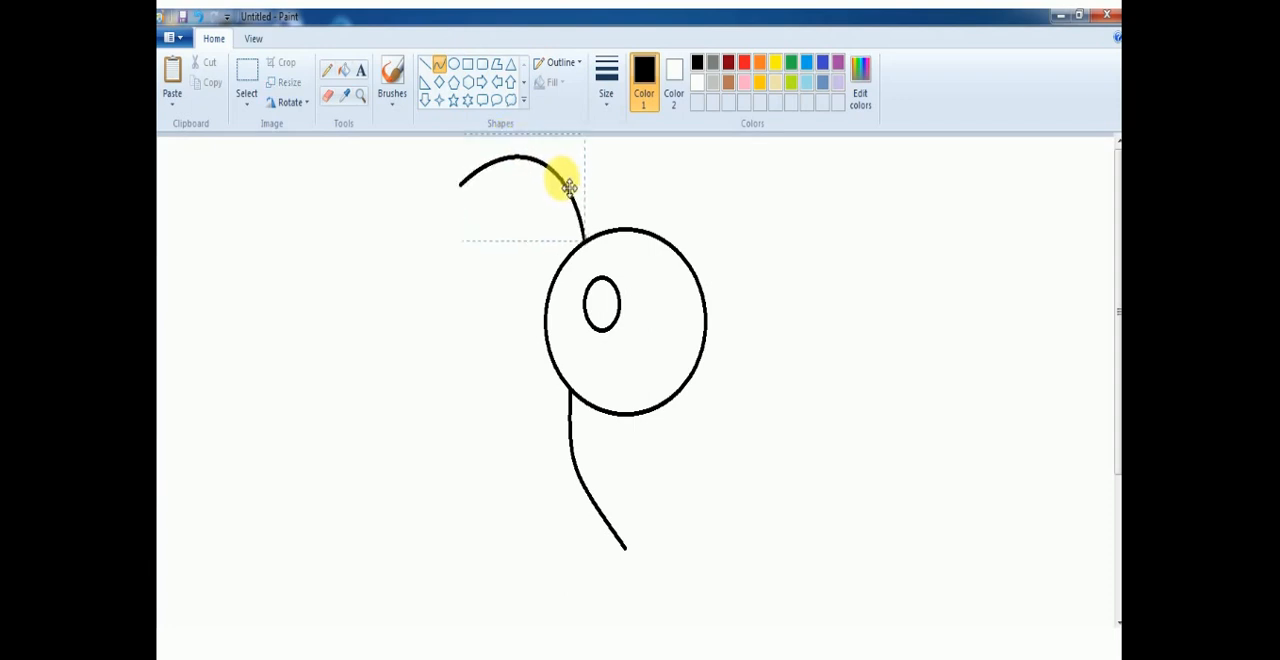
{"action": "left_click", "coordinate": [453, 66]}
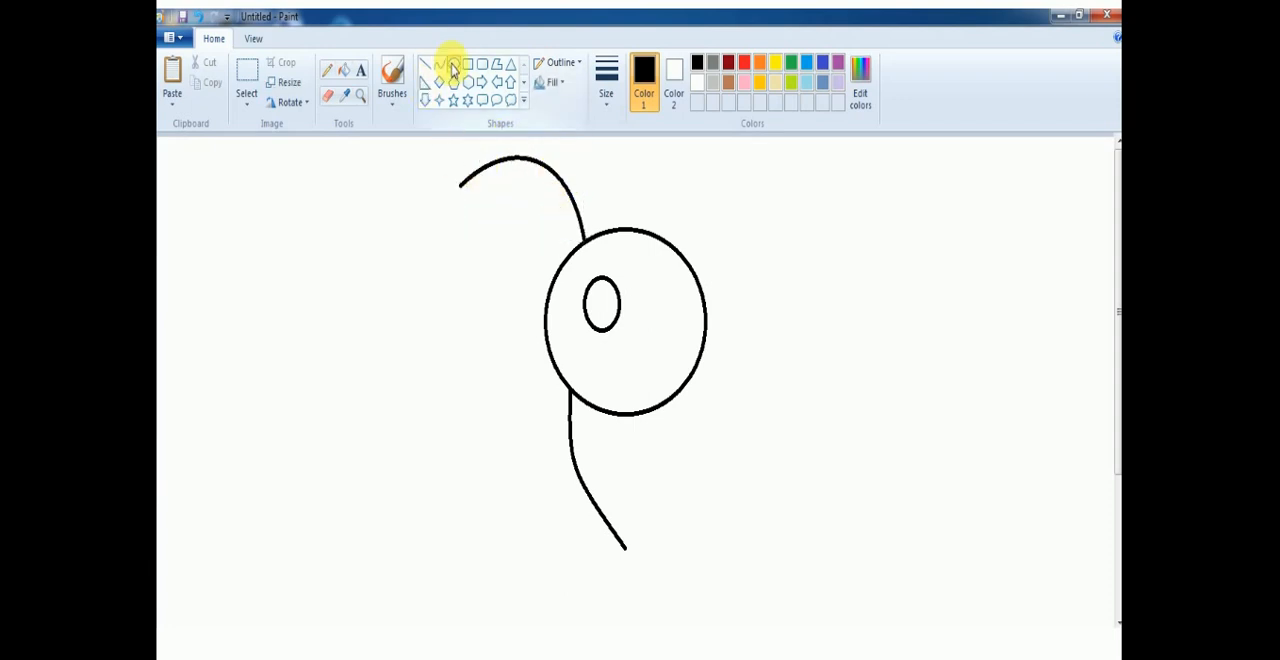
{"action": "left_click_drag", "start_coordinate": [458, 181], "coordinate": [508, 235]}
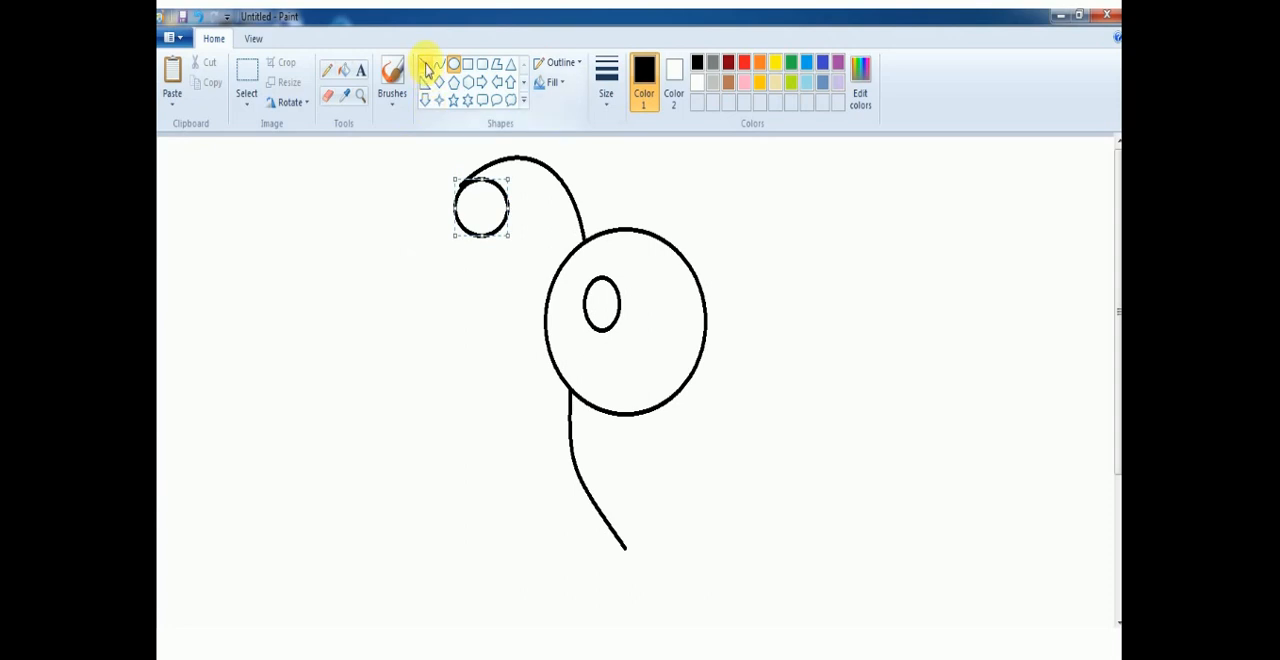
Paint a large rounded upper wing and a smaller lower wing outline on the body's left side with the basic brush.
{"action": "left_click", "coordinate": [392, 95]}
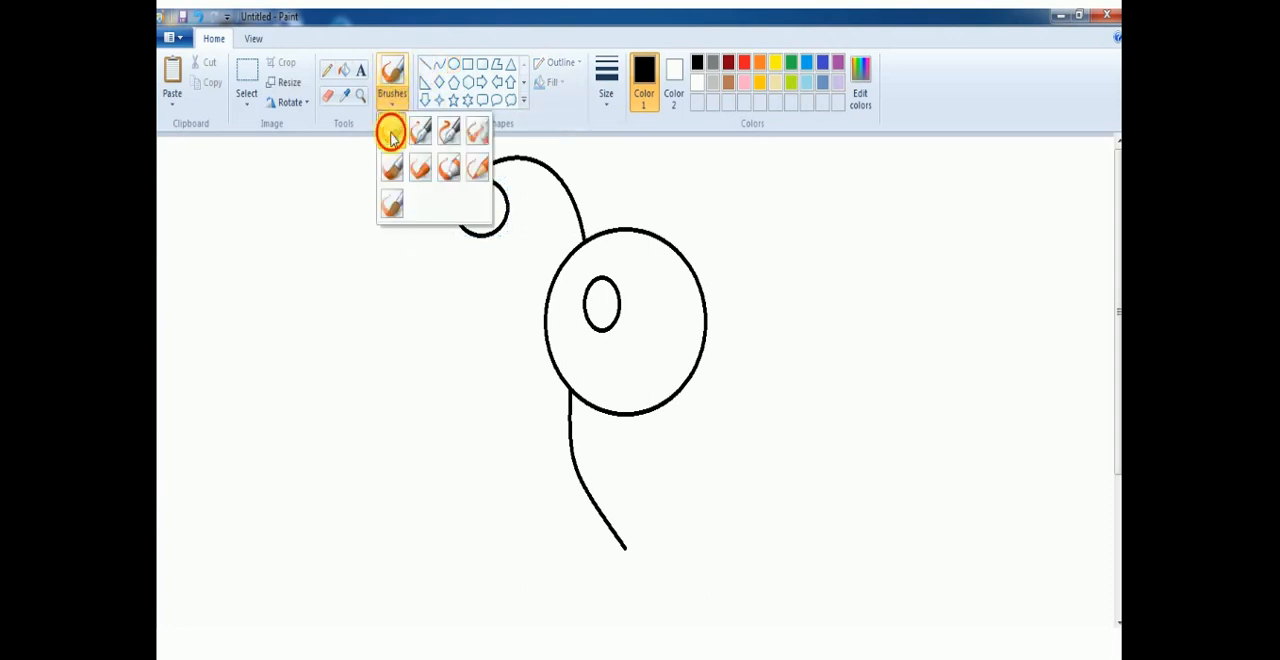
{"action": "left_click", "coordinate": [391, 137]}
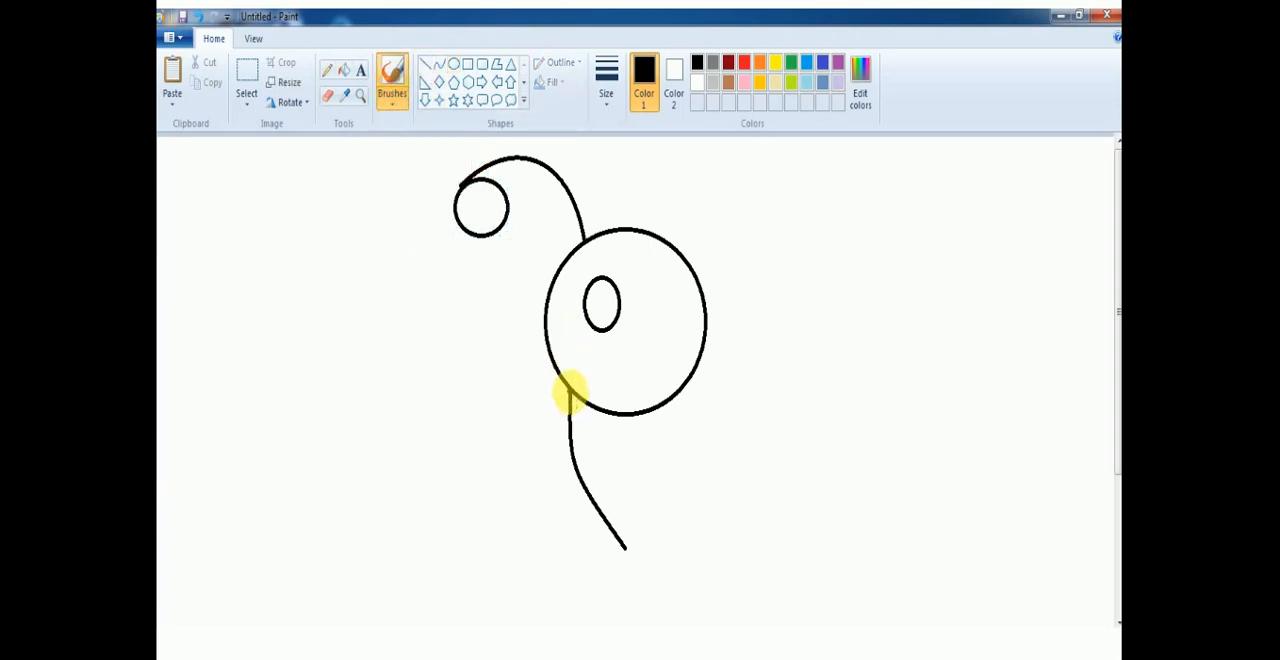
{"action": "mouse_move", "coordinate": [567, 390]}
{"action": "left_mouse_down"}
{"action": "mouse_move", "coordinate": [477, 348]}
{"action": "mouse_move", "coordinate": [440, 373]}
{"action": "mouse_move", "coordinate": [426, 423]}
{"action": "mouse_move", "coordinate": [453, 493]}
{"action": "mouse_move", "coordinate": [475, 499]}
{"action": "mouse_move", "coordinate": [550, 463]}
{"action": "left_mouse_up"}
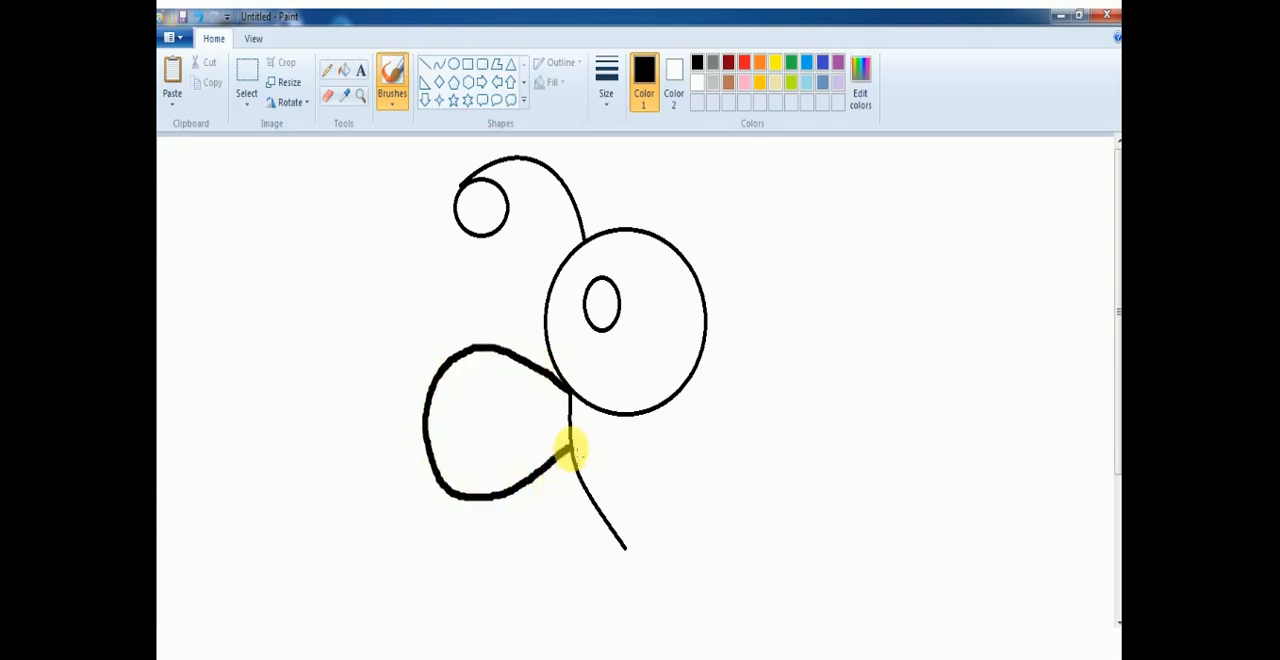
{"action": "mouse_move", "coordinate": [570, 450]}
{"action": "left_mouse_down"}
{"action": "mouse_move", "coordinate": [511, 533]}
{"action": "mouse_move", "coordinate": [521, 579]}
{"action": "mouse_move", "coordinate": [548, 592]}
{"action": "mouse_move", "coordinate": [576, 581]}
{"action": "mouse_move", "coordinate": [596, 528]}
{"action": "left_mouse_up"}
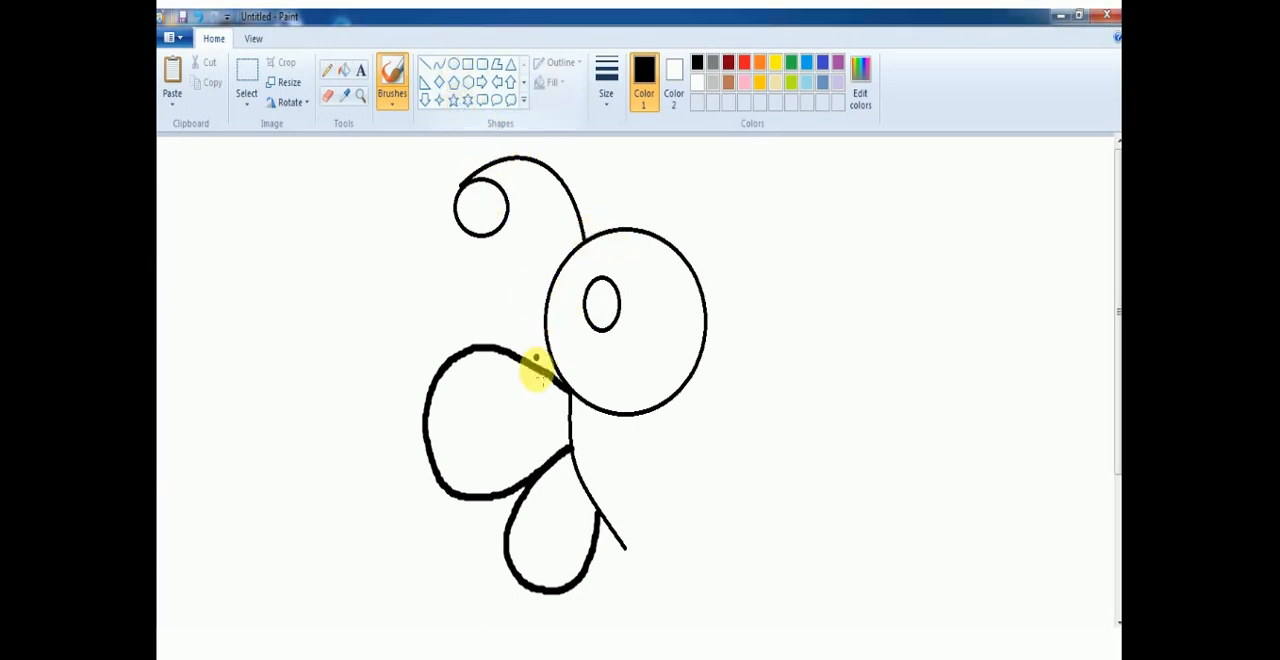
{"action": "left_click", "coordinate": [461, 212]}
{"action": "key", "text": "ctrl+z"}
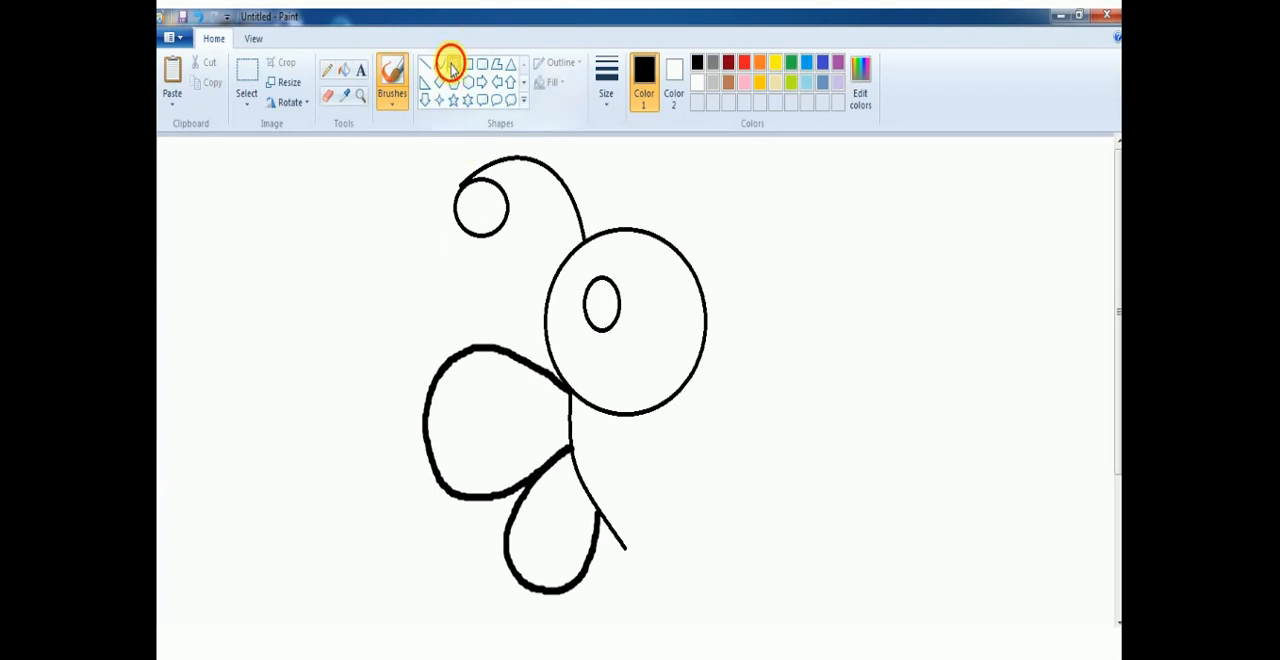
Draw a horizontal oval inside the upper left wing and a widened upright oval inside the lower left wing.
{"action": "left_click", "coordinate": [453, 65]}
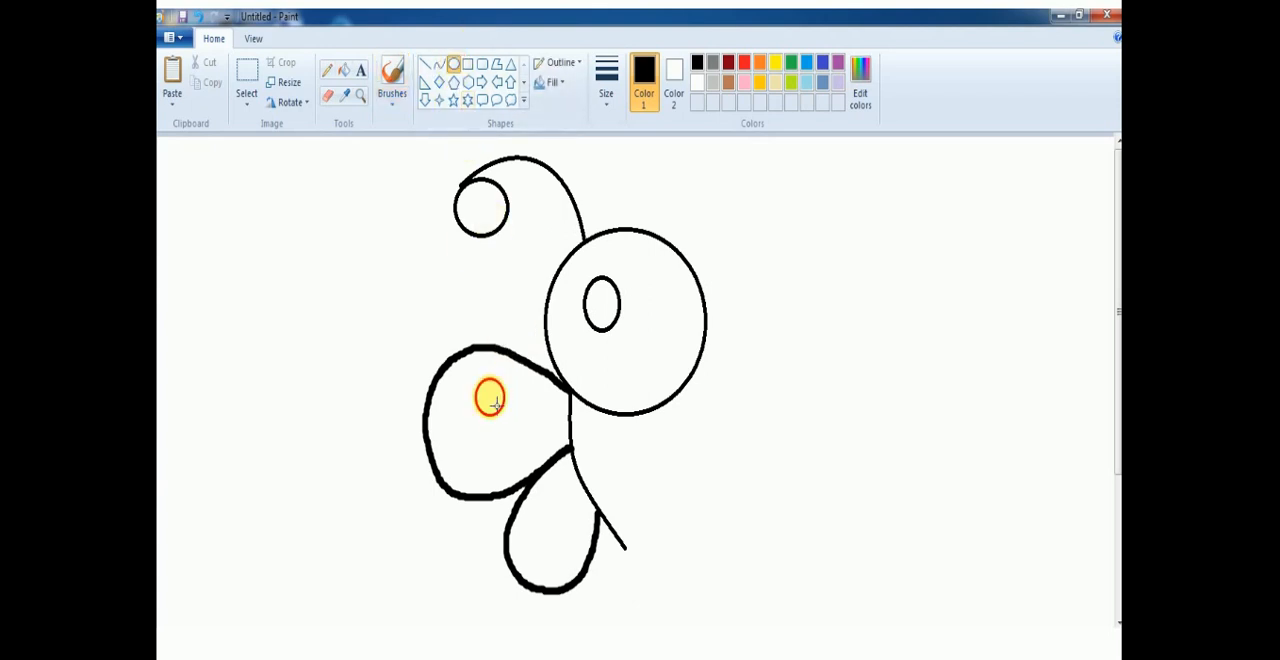
{"action": "left_click_drag", "start_coordinate": [490, 395], "coordinate": [574, 458]}
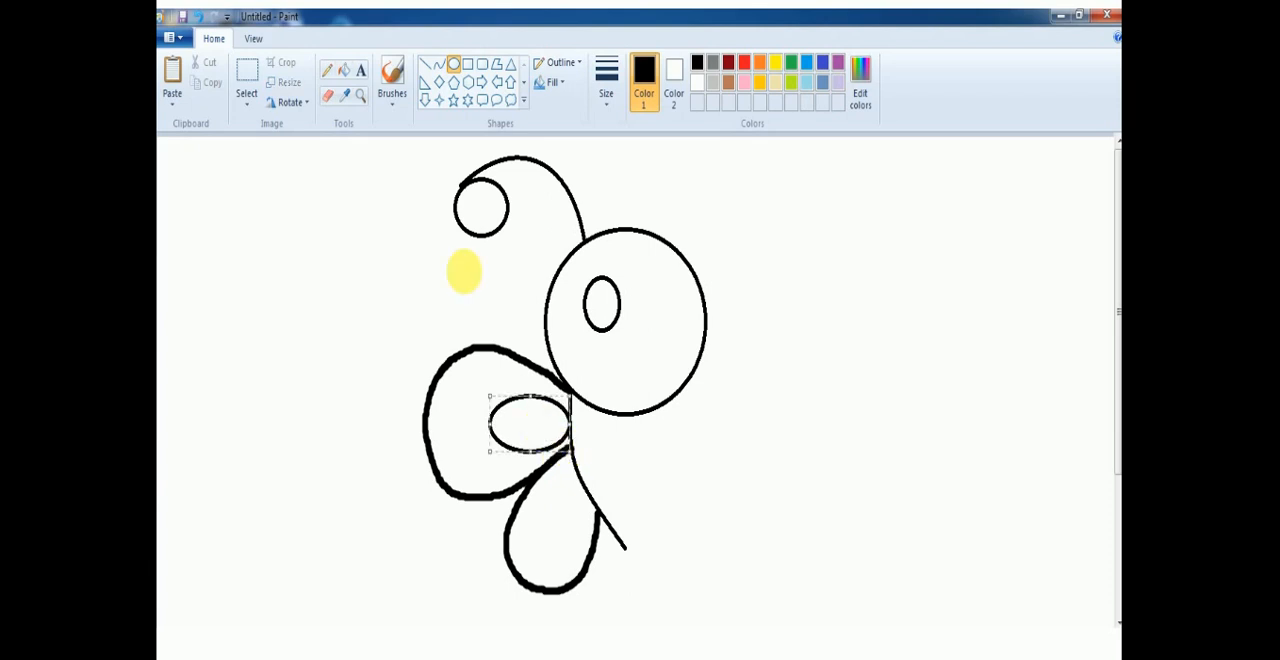
{"action": "left_click", "coordinate": [453, 65]}
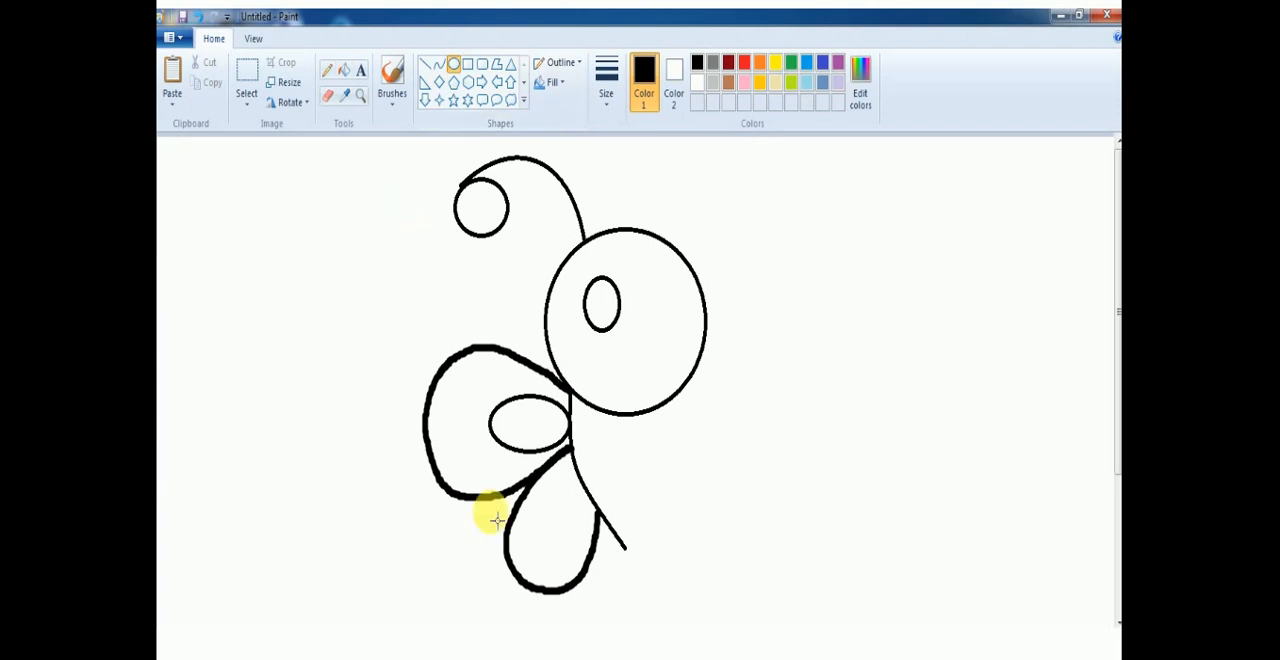
{"action": "left_click_drag", "start_coordinate": [577, 471], "coordinate": [537, 556]}
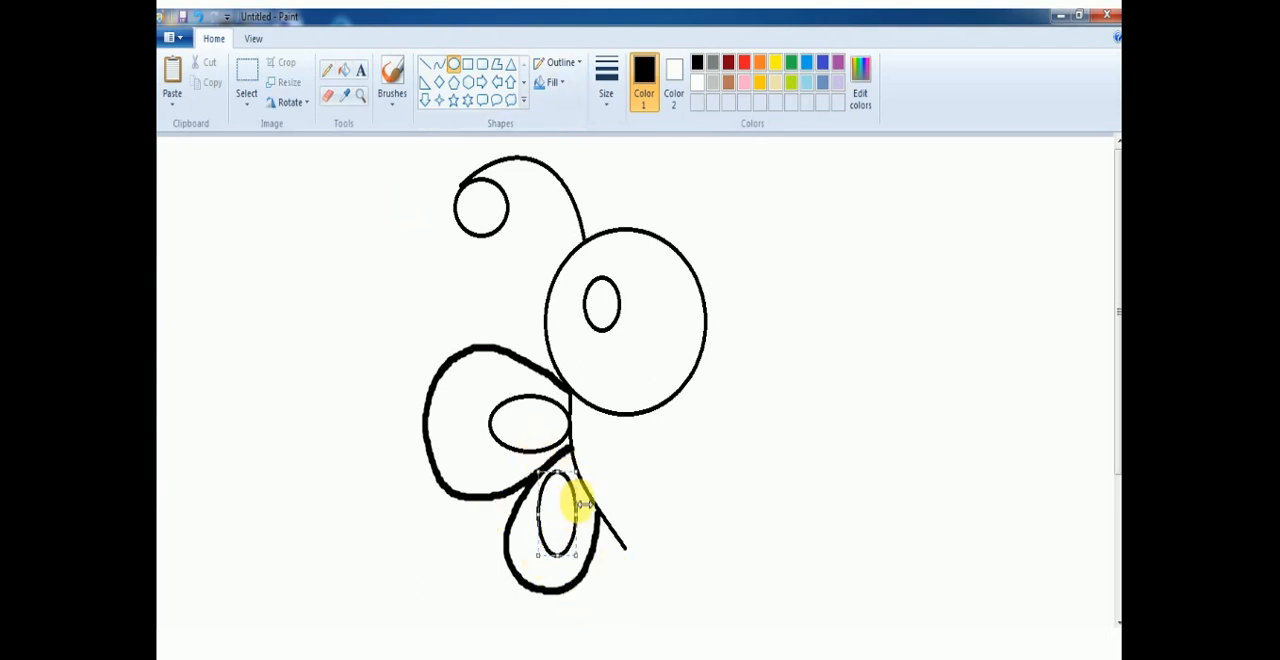
{"action": "left_click_drag", "start_coordinate": [580, 504], "coordinate": [590, 503]}
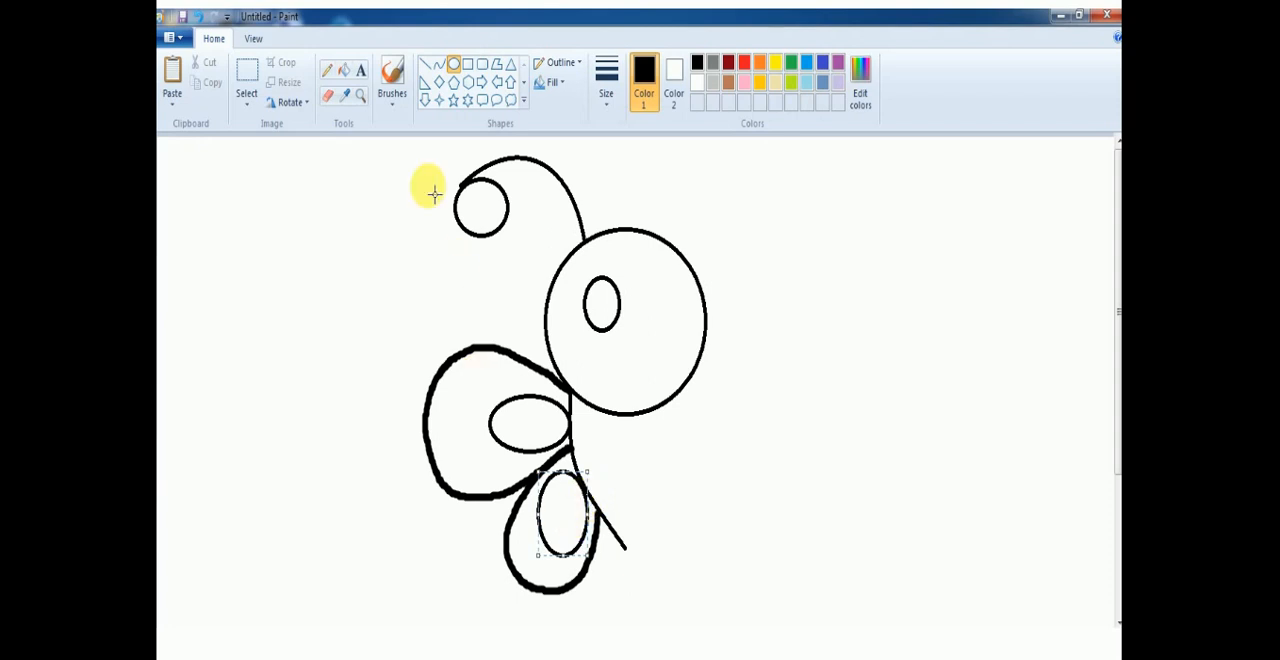
Copy the butterfly's left half, selected from the antenna to the lower wing up to the body's centre line, and paste it.
{"action": "left_click", "coordinate": [247, 80]}
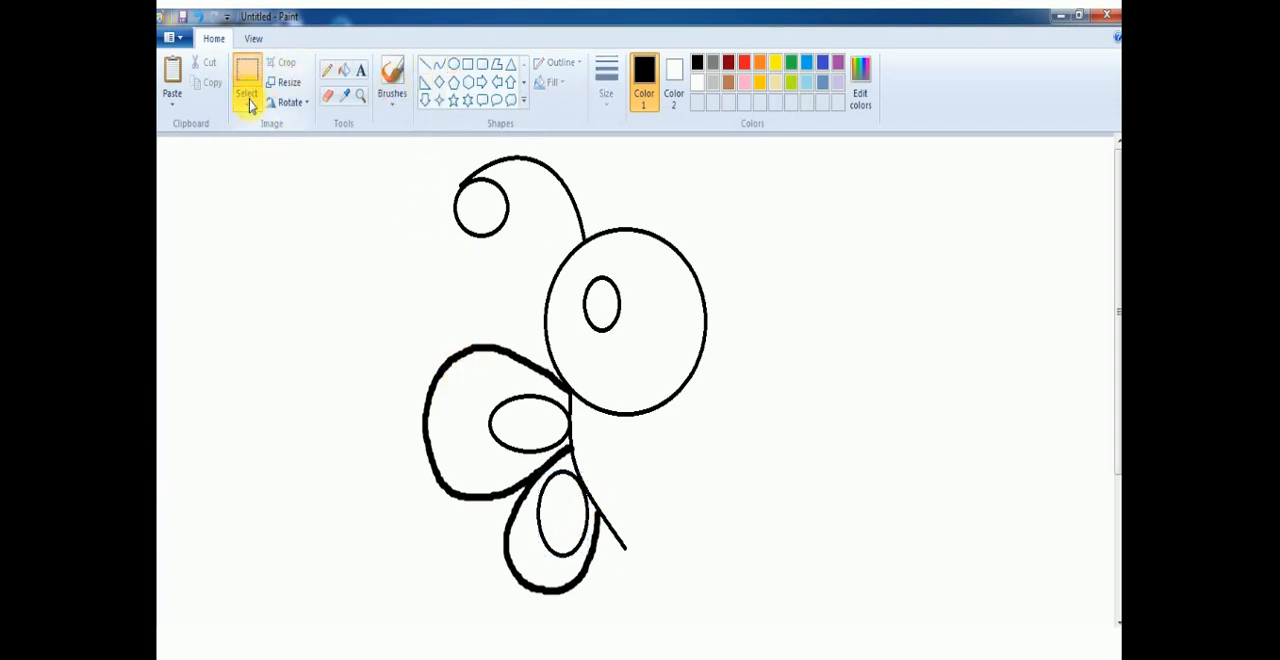
{"action": "left_click", "coordinate": [251, 103]}
{"action": "left_click", "coordinate": [248, 112]}
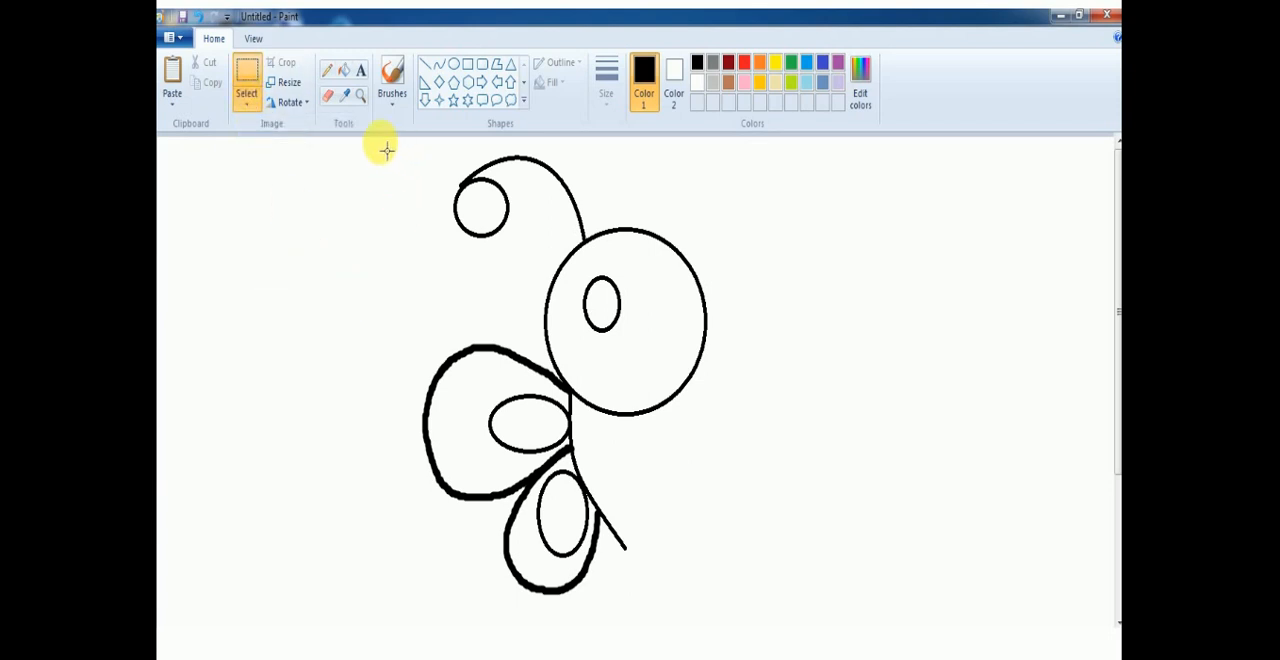
{"action": "mouse_move", "coordinate": [381, 142]}
{"action": "left_mouse_down"}
{"action": "mouse_move", "coordinate": [460, 291]}
{"action": "mouse_move", "coordinate": [563, 571]}
{"action": "mouse_move", "coordinate": [652, 618]}
{"action": "mouse_move", "coordinate": [628, 604]}
{"action": "left_mouse_up"}
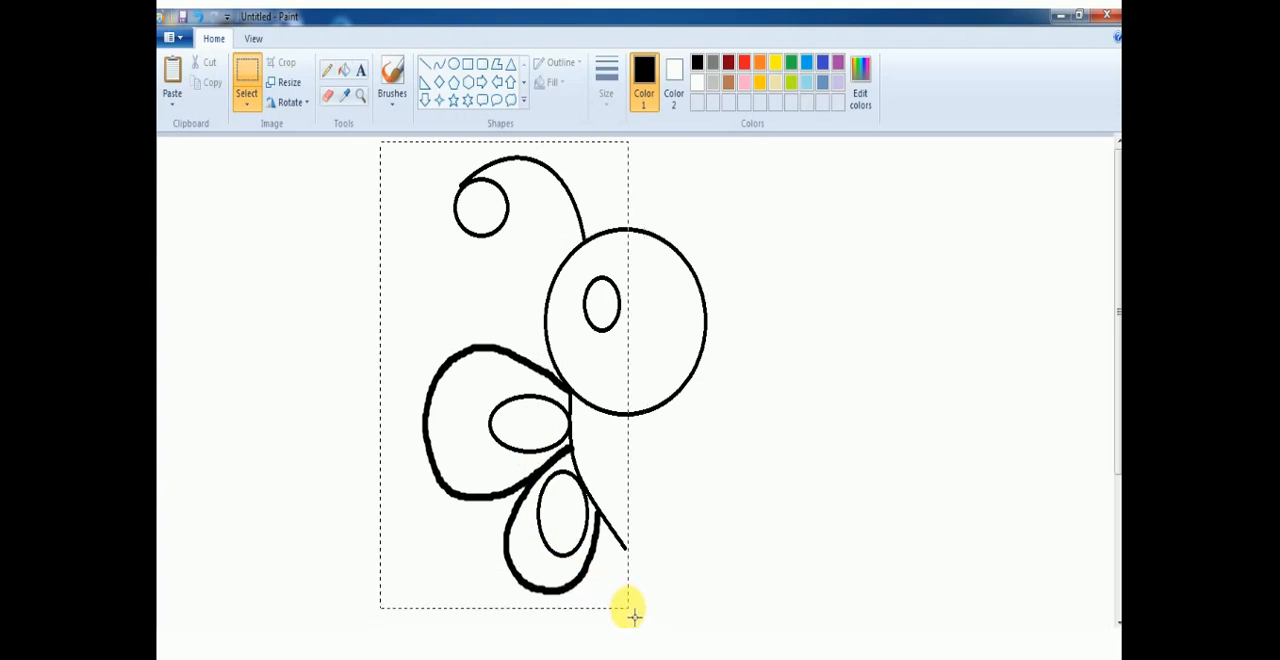
{"action": "left_click_drag", "start_coordinate": [627, 607], "coordinate": [626, 606]}
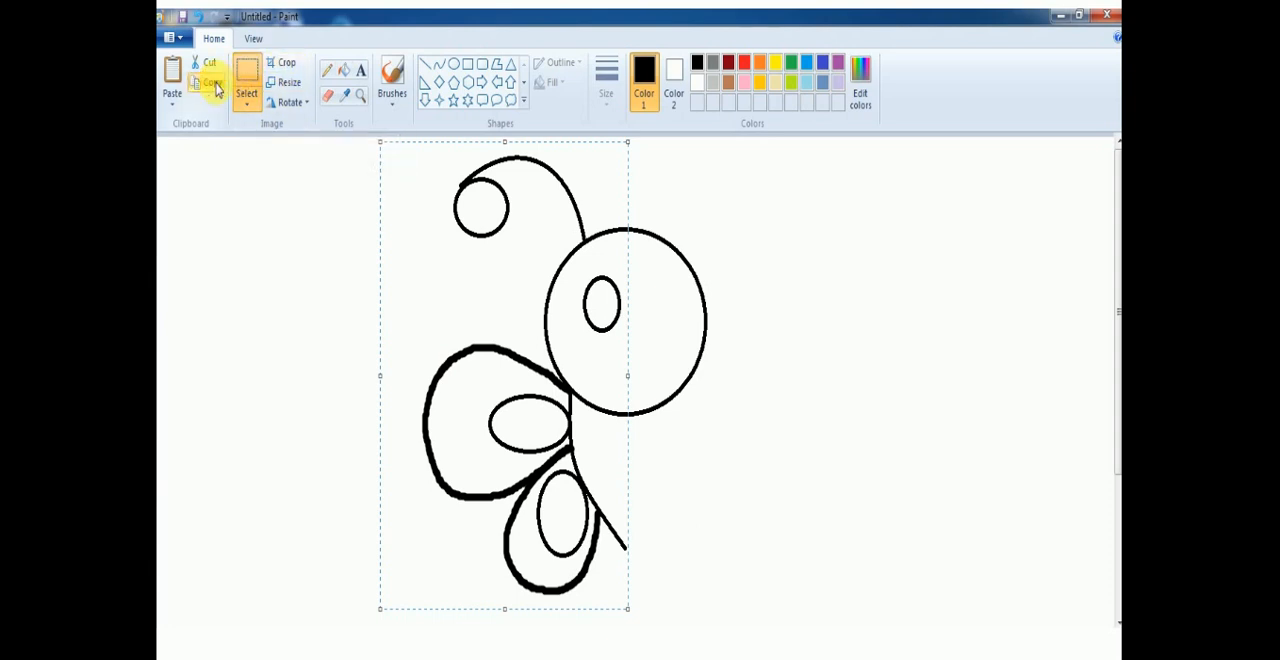
{"action": "left_click", "coordinate": [172, 88]}
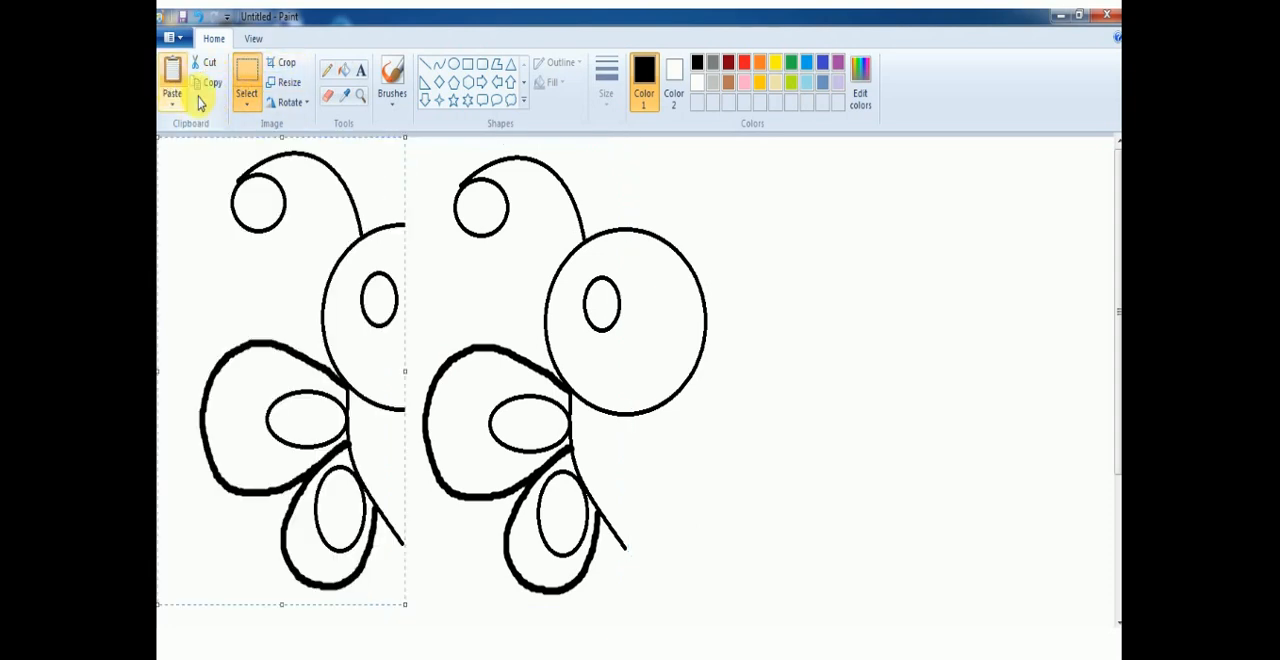
Flip the pasted half horizontally and align it with the original along the centre line to complete the butterfly.
{"action": "left_click", "coordinate": [300, 106]}
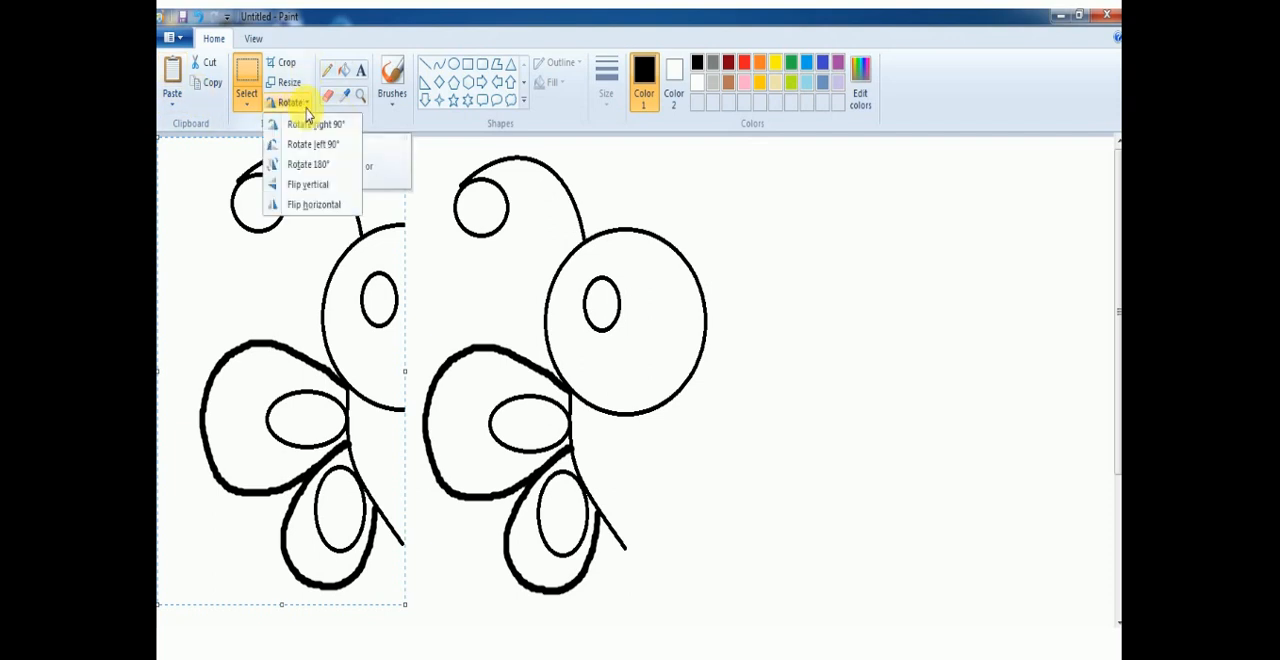
{"action": "left_click", "coordinate": [314, 205]}
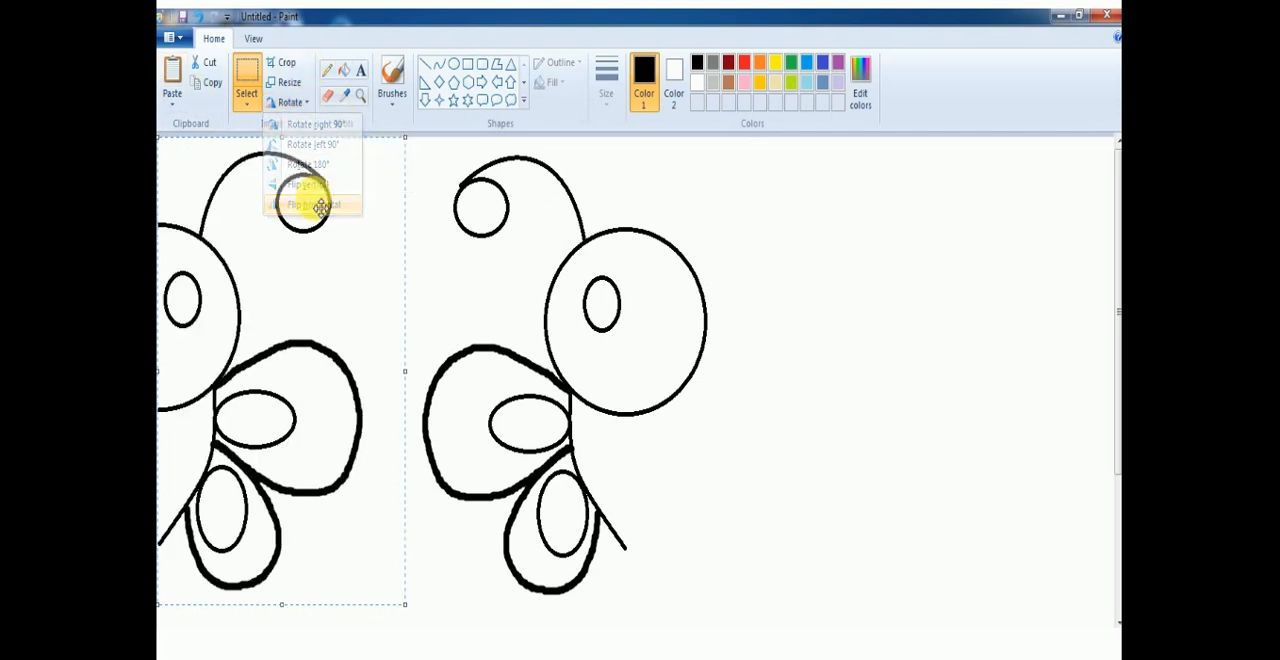
{"action": "left_click_drag", "start_coordinate": [250, 362], "coordinate": [707, 380]}
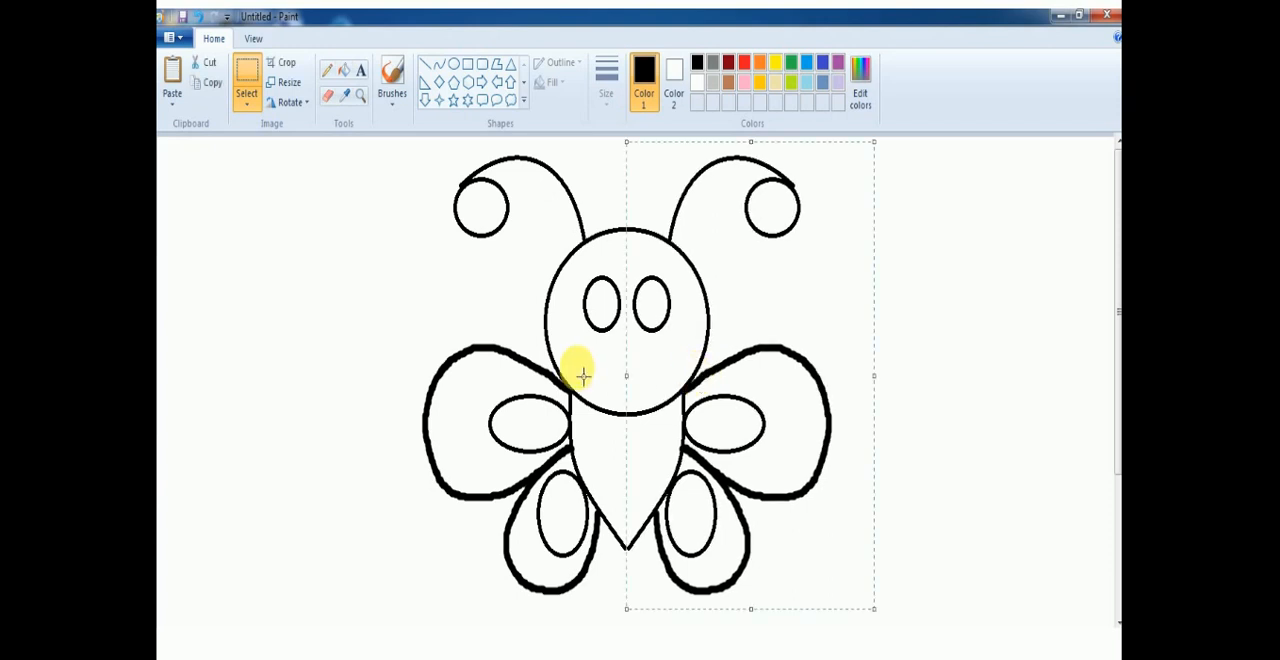
{"action": "left_click", "coordinate": [354, 402]}
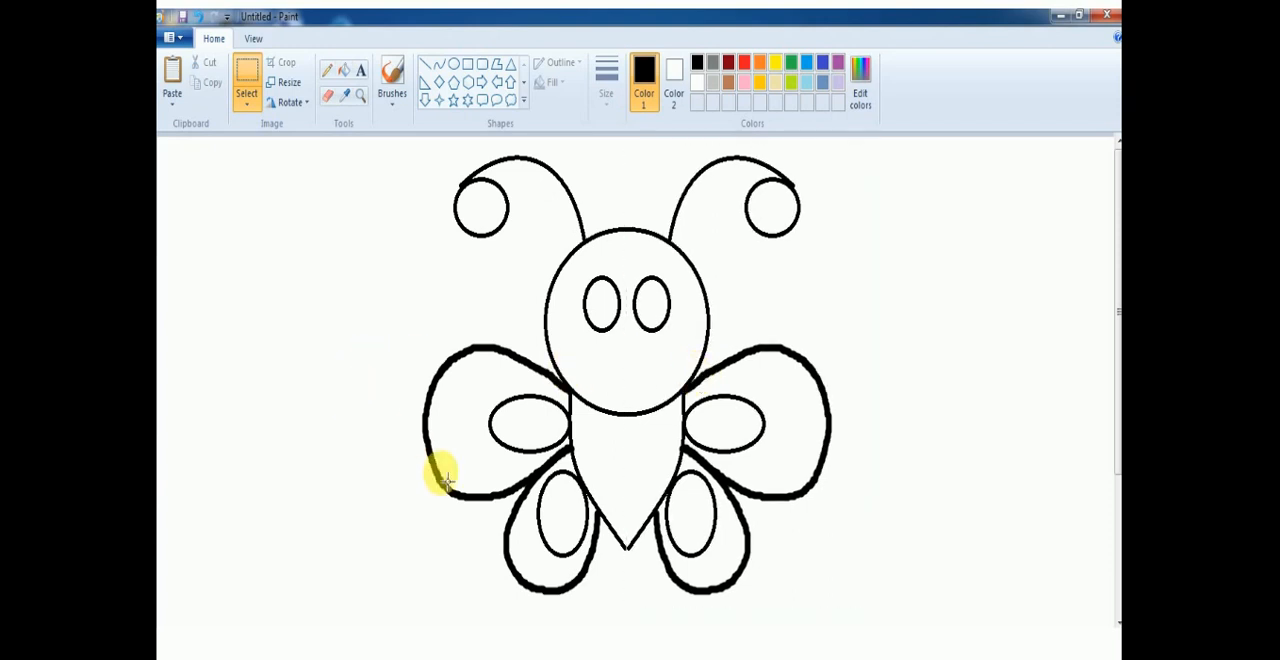
Paint a small V-shaped mouth on the face and a short tail stroke at the body's pointed tip with the basic brush.
{"action": "left_click", "coordinate": [398, 104]}
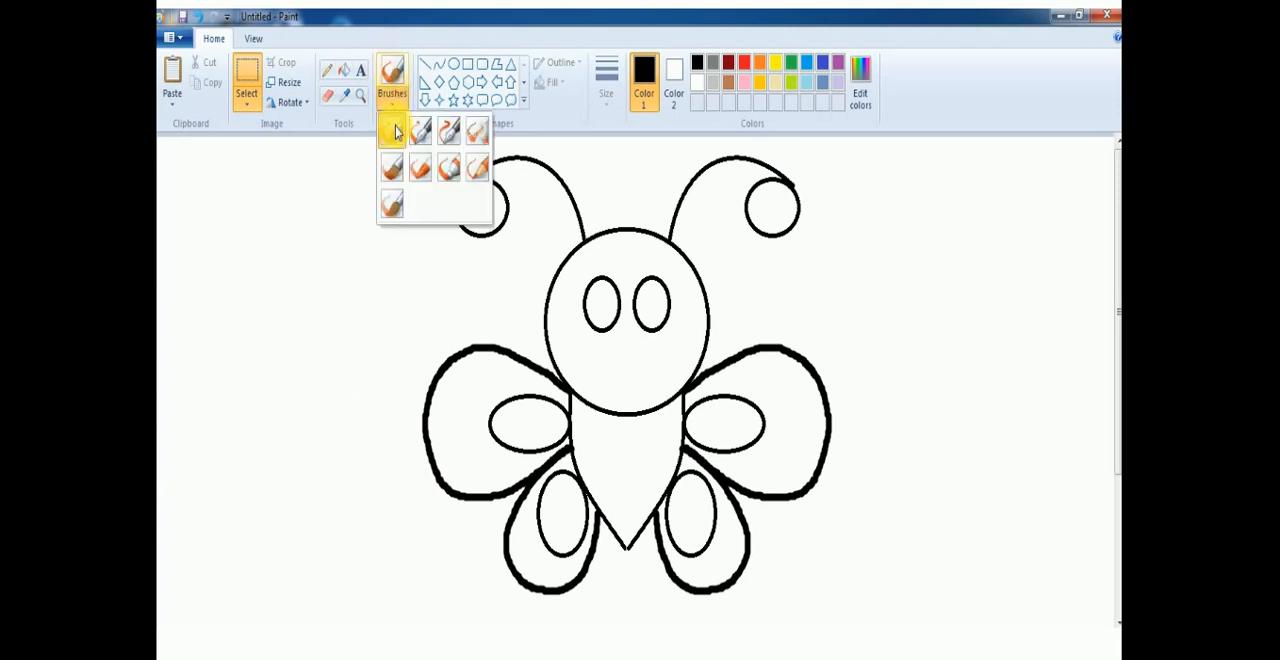
{"action": "left_click", "coordinate": [395, 132]}
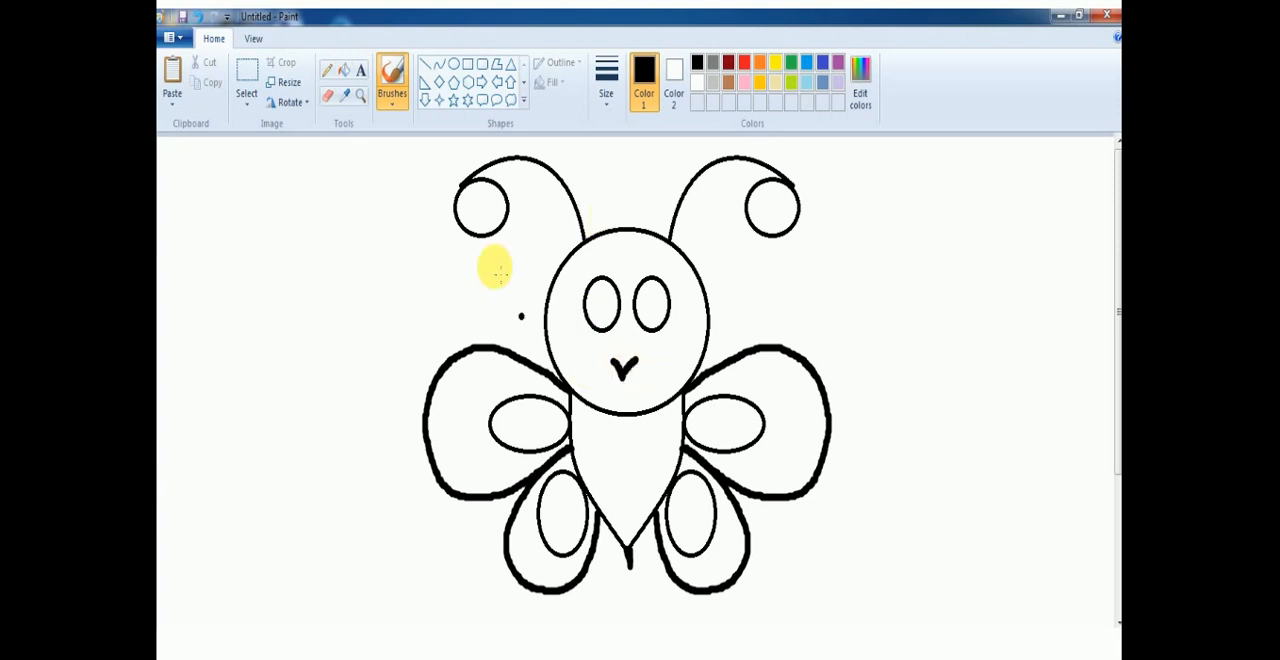
Draw three downward-bowed curved stripes across the body, two near the upper wings and one near the tip.
{"action": "left_click", "coordinate": [438, 66]}
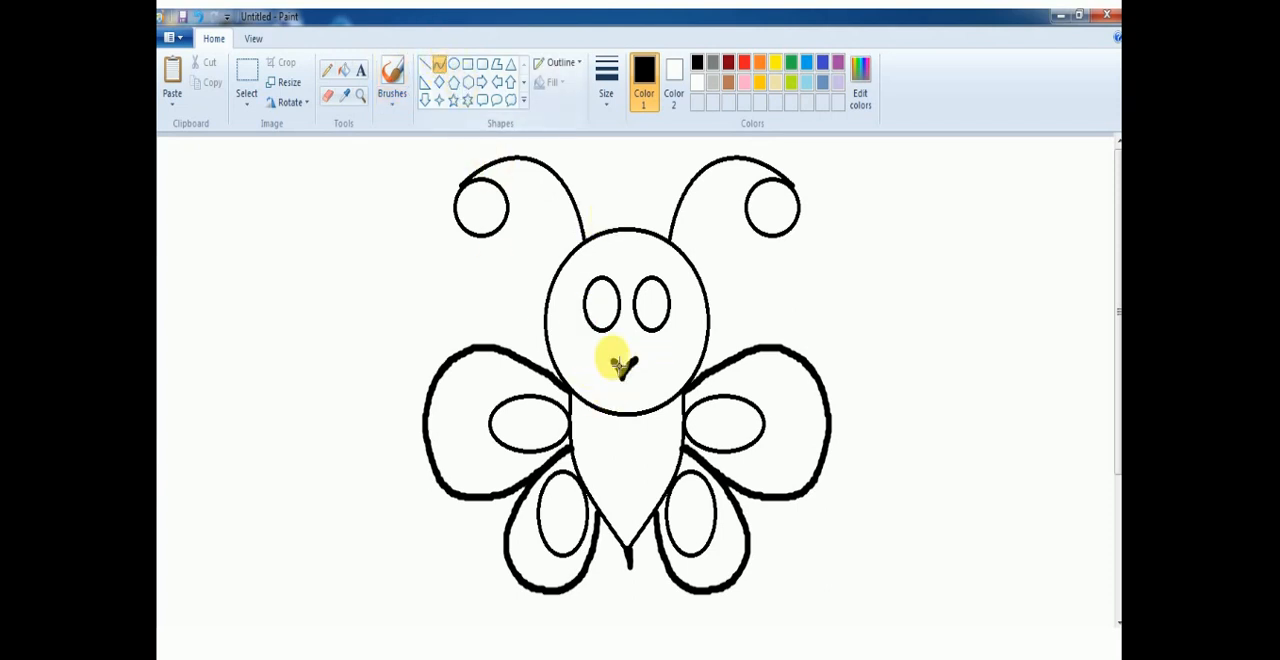
{"action": "left_click_drag", "start_coordinate": [571, 418], "coordinate": [638, 449]}
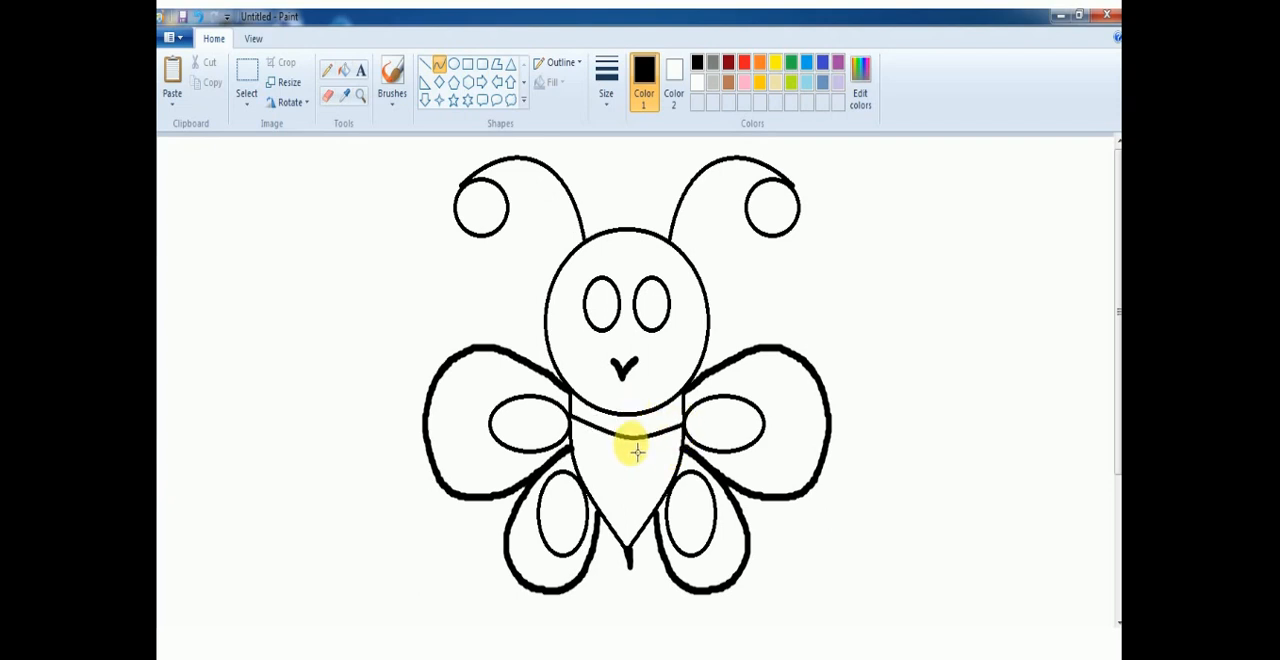
{"action": "left_click", "coordinate": [428, 68]}
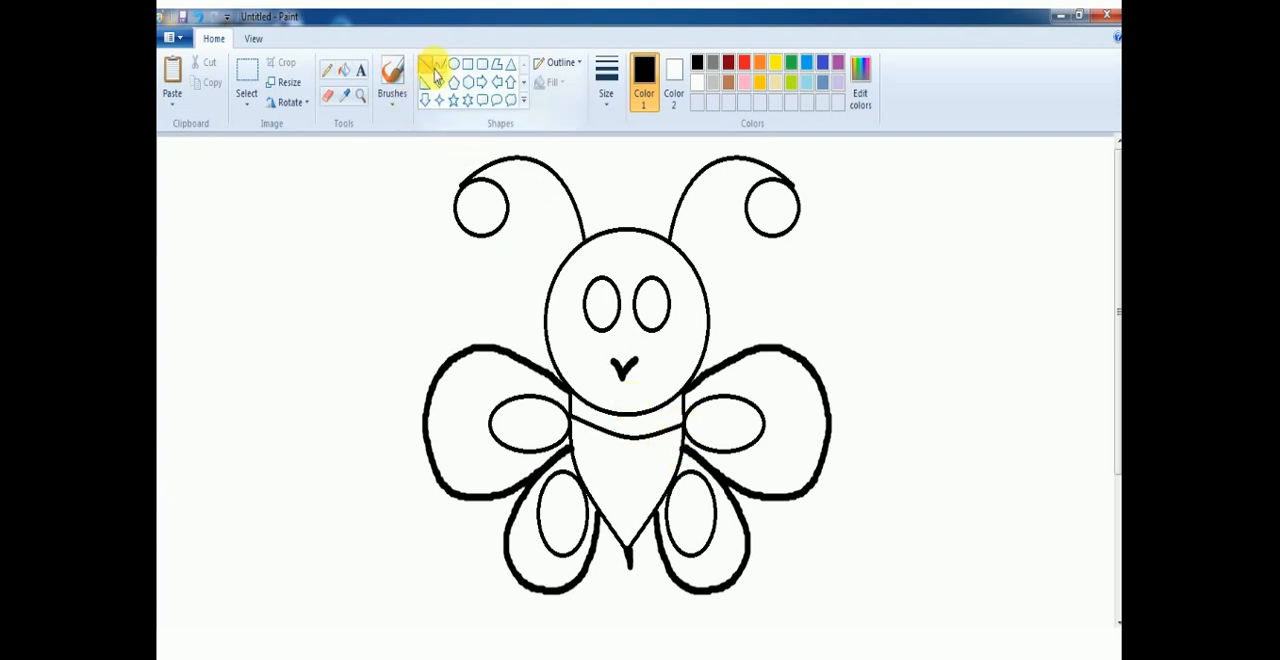
{"action": "left_click", "coordinate": [440, 66]}
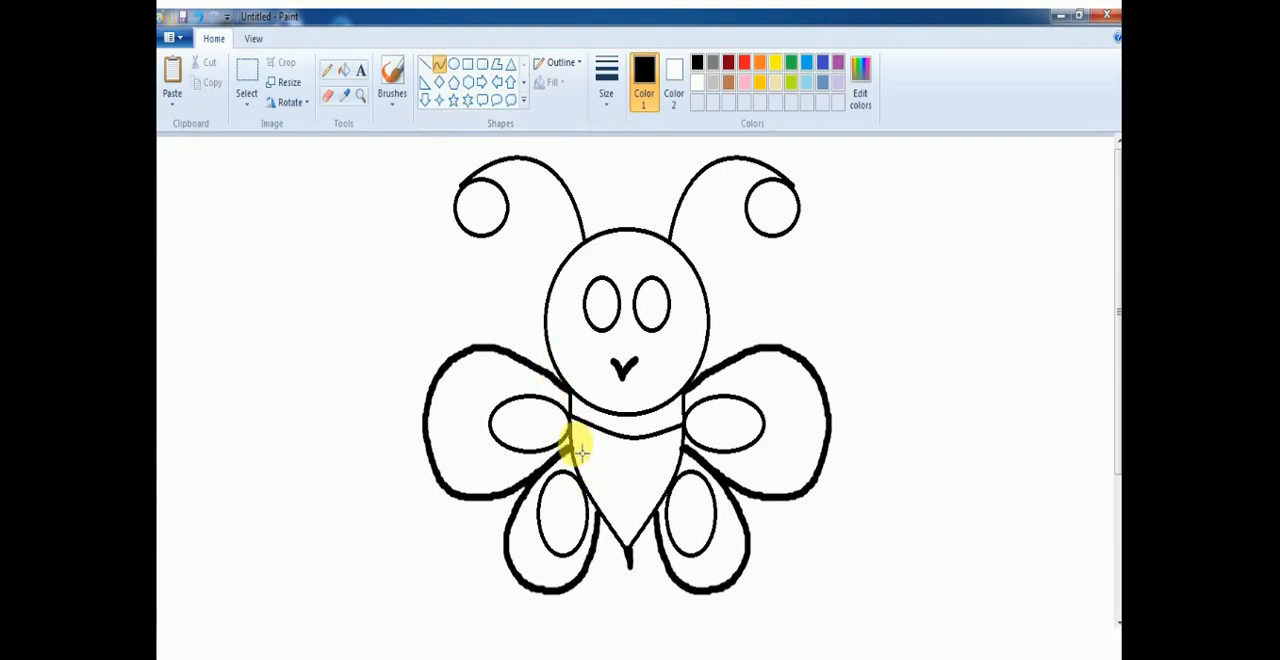
{"action": "left_click_drag", "start_coordinate": [574, 443], "coordinate": [689, 462]}
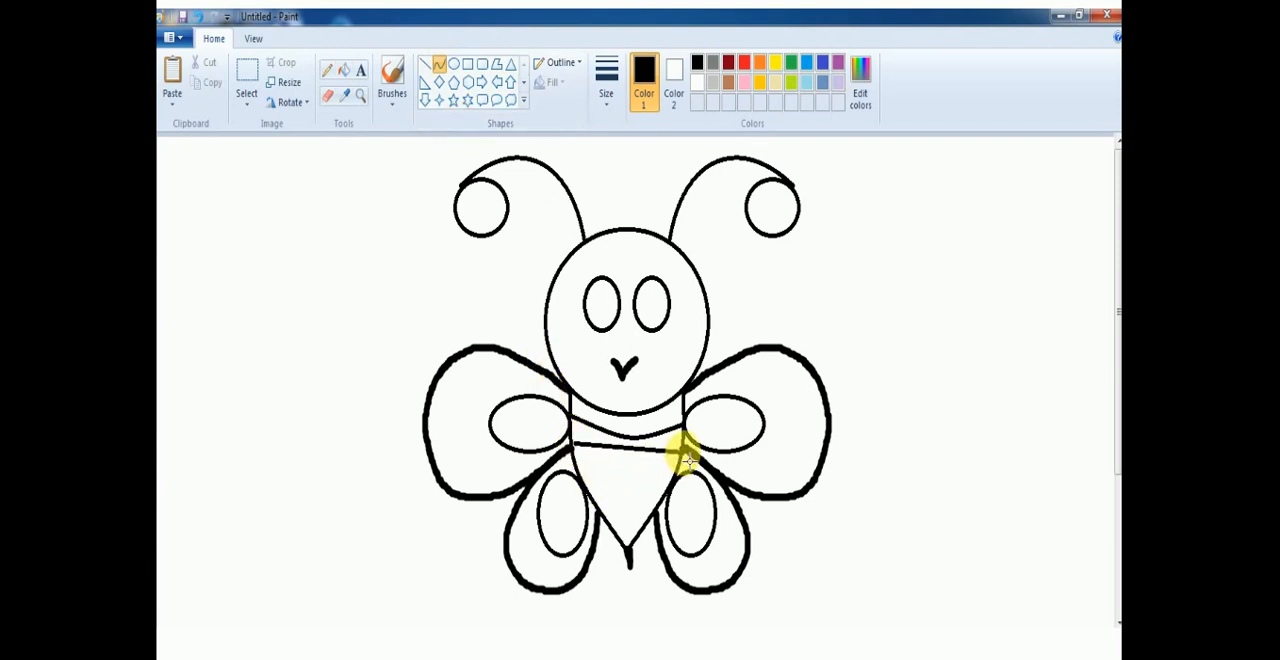
{"action": "left_click_drag", "start_coordinate": [635, 458], "coordinate": [635, 480]}
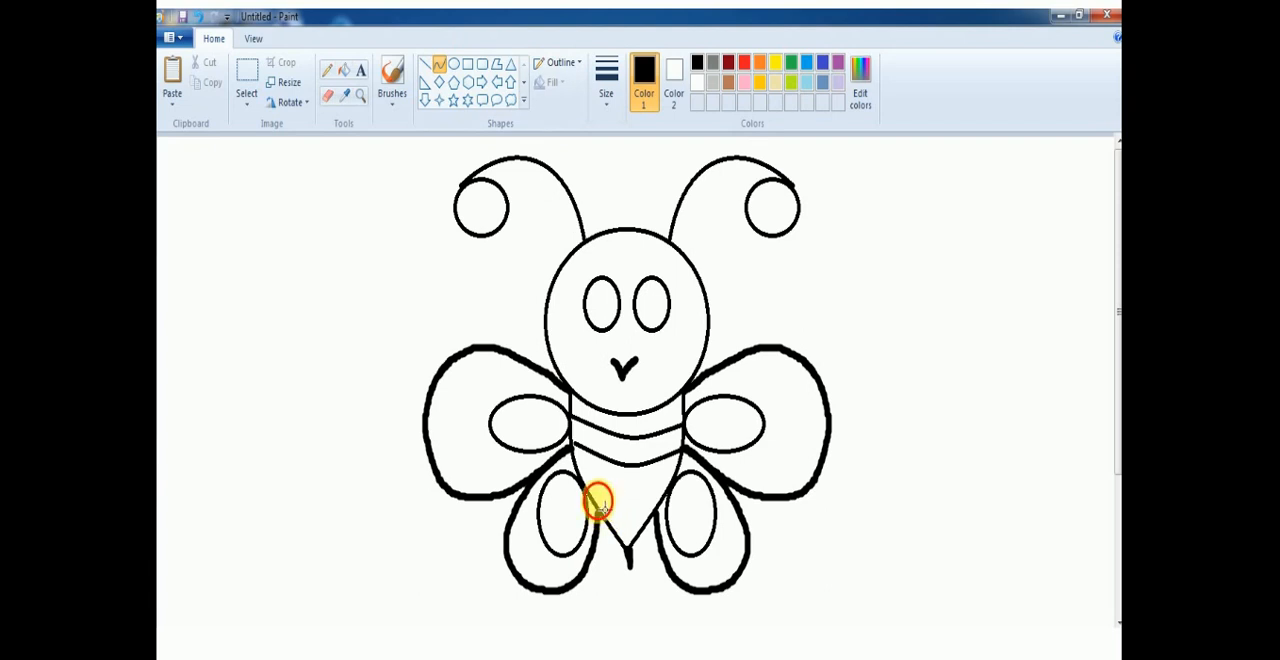
{"action": "left_click_drag", "start_coordinate": [597, 503], "coordinate": [628, 527]}
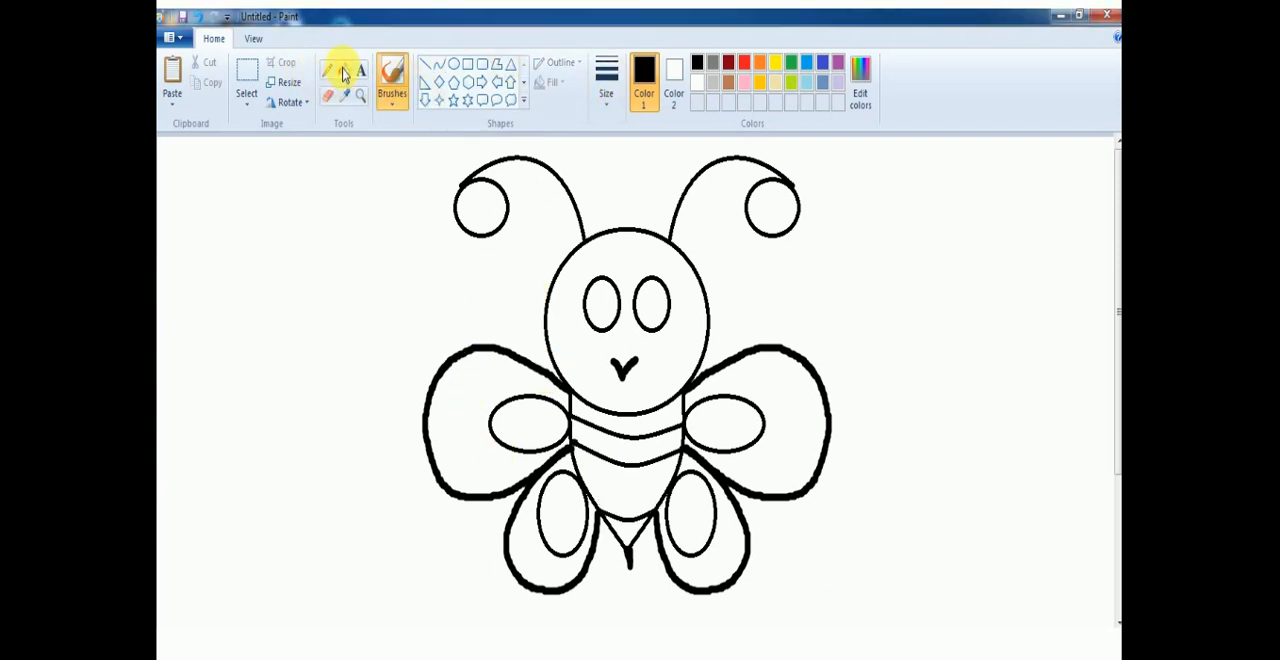
Fill all four sections of the butterfly's body and both circles at the antenna ends with red.
{"action": "left_click", "coordinate": [744, 63]}
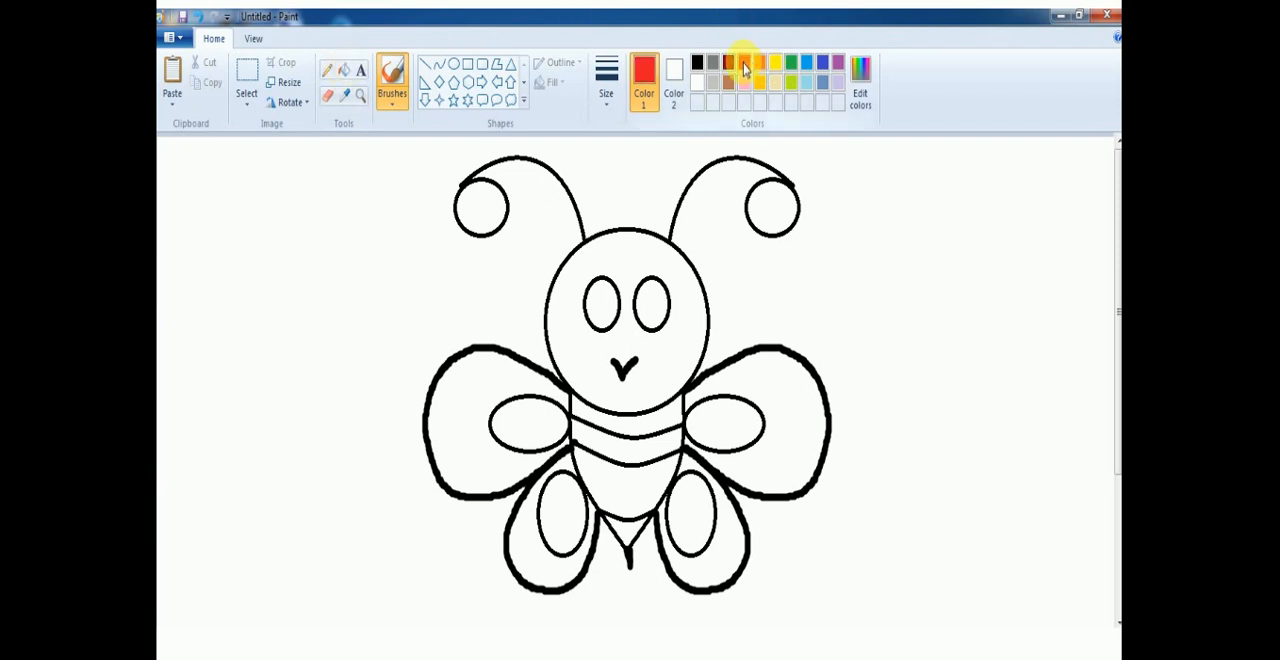
{"action": "left_click", "coordinate": [344, 72]}
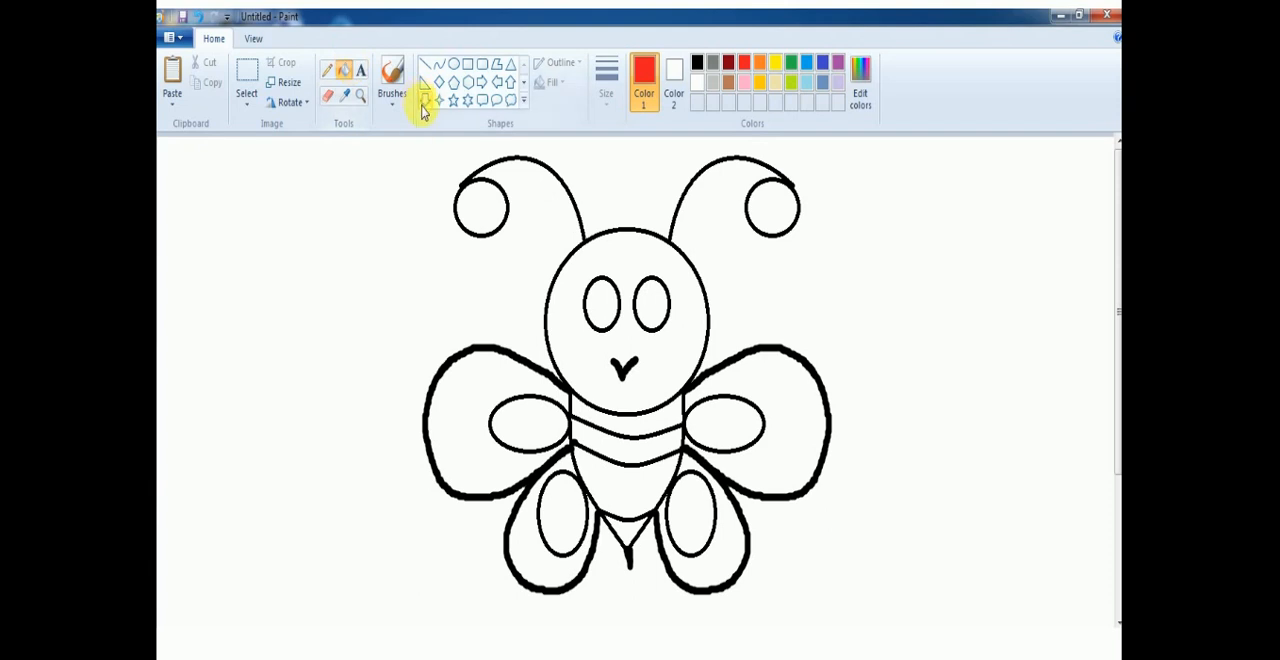
{"action": "left_click", "coordinate": [622, 412]}
{"action": "left_click", "coordinate": [617, 447]}
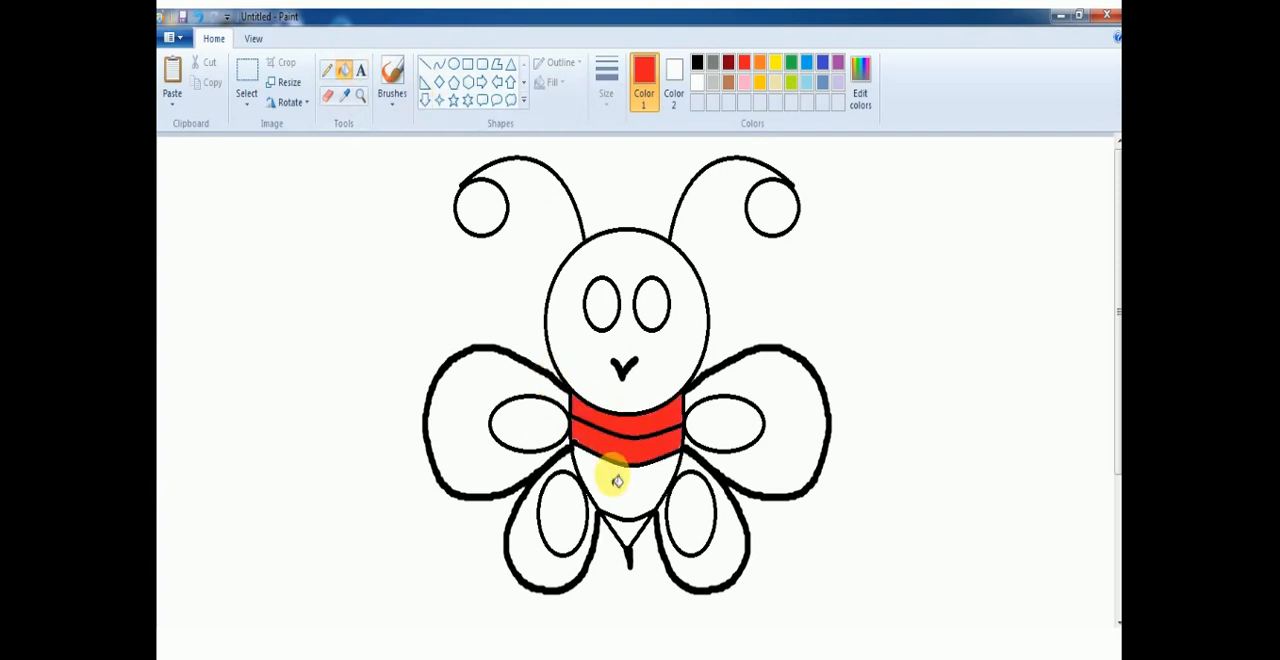
{"action": "left_click", "coordinate": [617, 481]}
{"action": "left_click", "coordinate": [623, 528]}
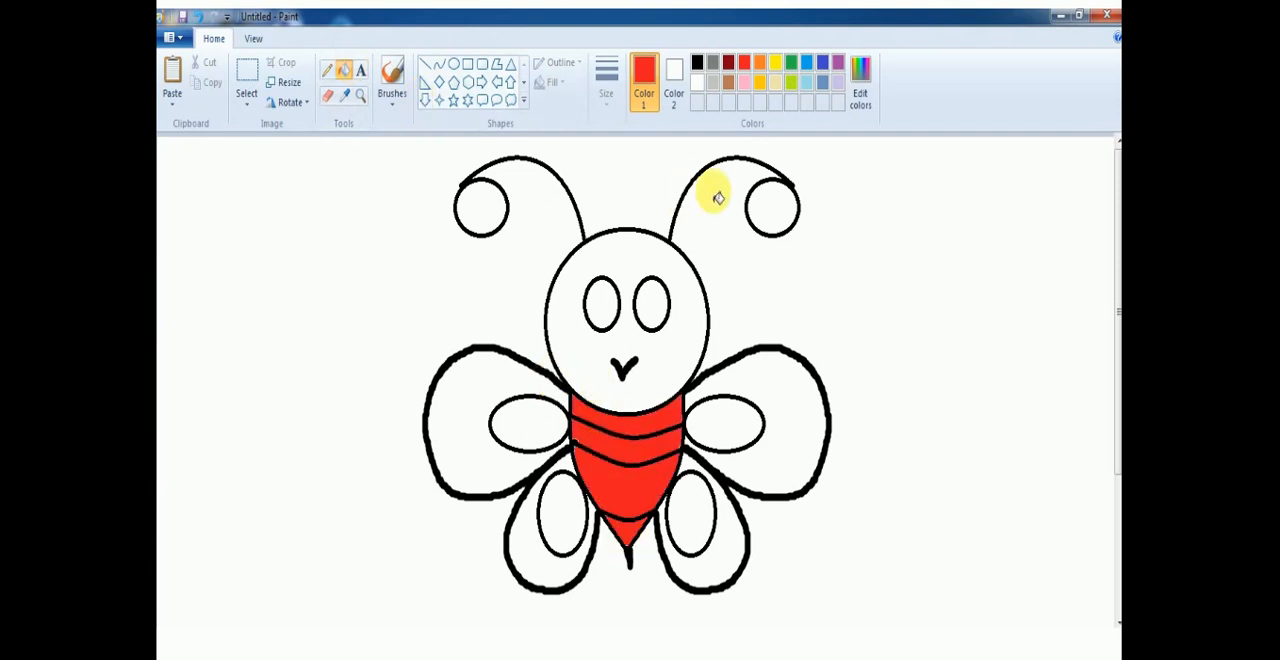
{"action": "left_click", "coordinate": [771, 207]}
{"action": "left_click", "coordinate": [479, 208]}
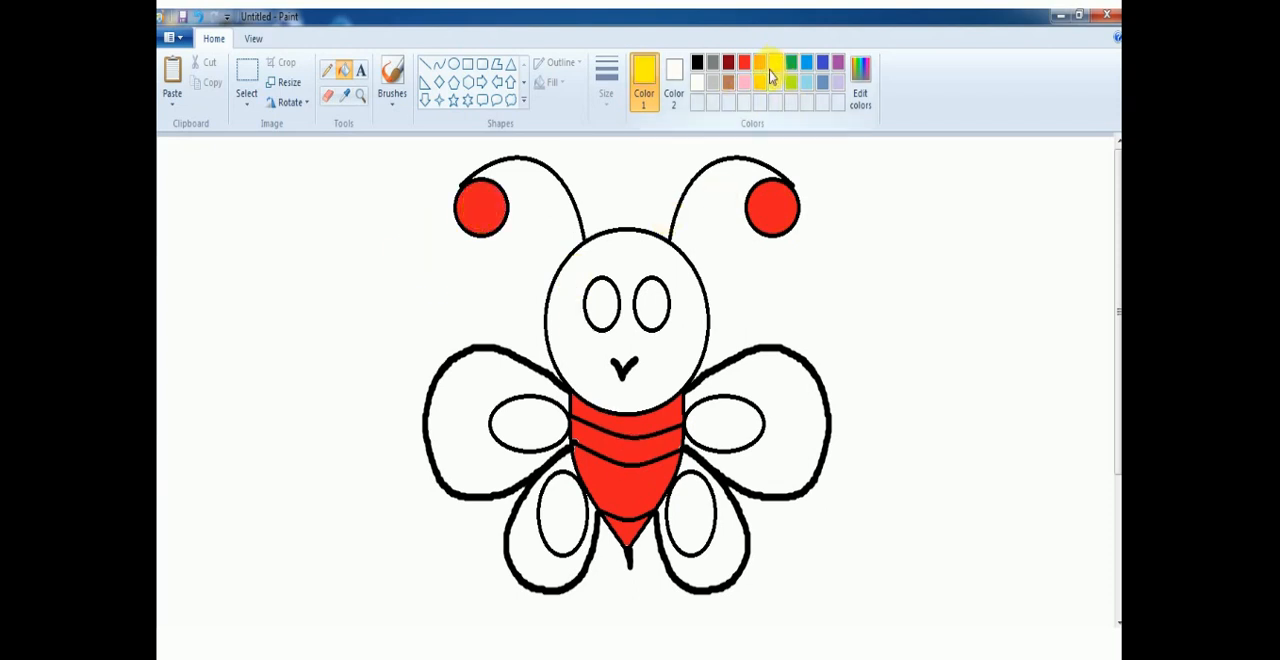
Fill the butterfly's face and the four inner ovals of the wings with yellow, keeping the outlines black.
{"action": "left_click", "coordinate": [629, 251]}
{"action": "left_click", "coordinate": [547, 413]}
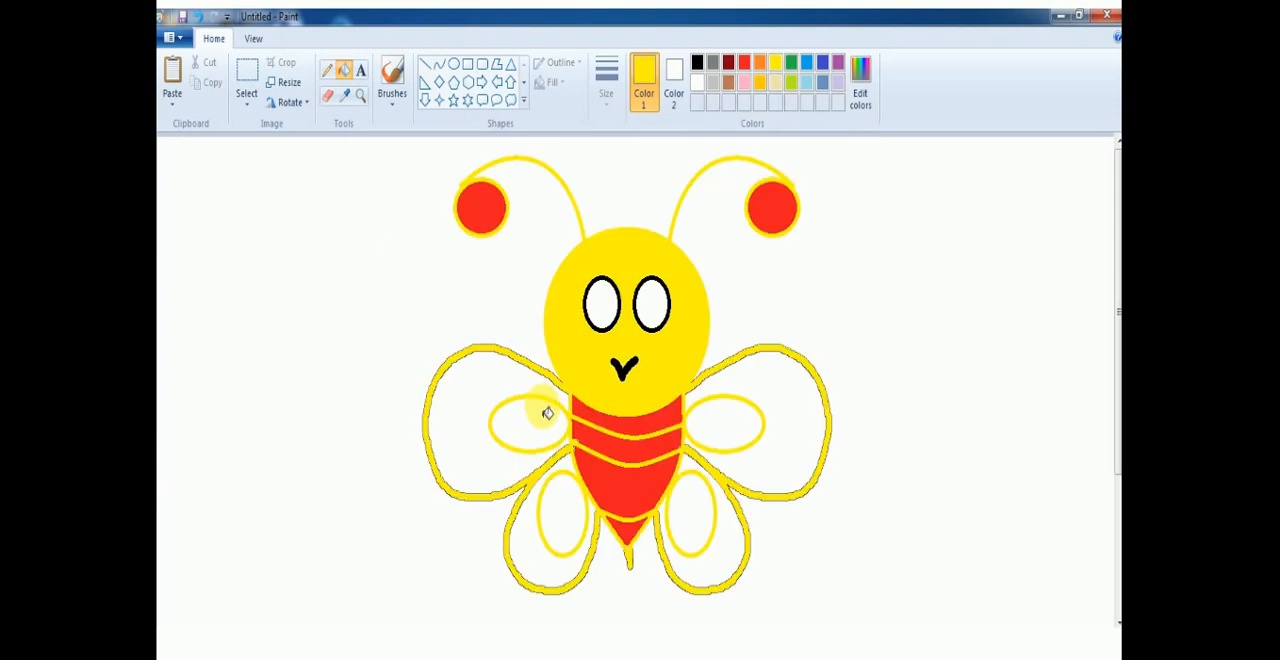
{"action": "left_click", "coordinate": [199, 20]}
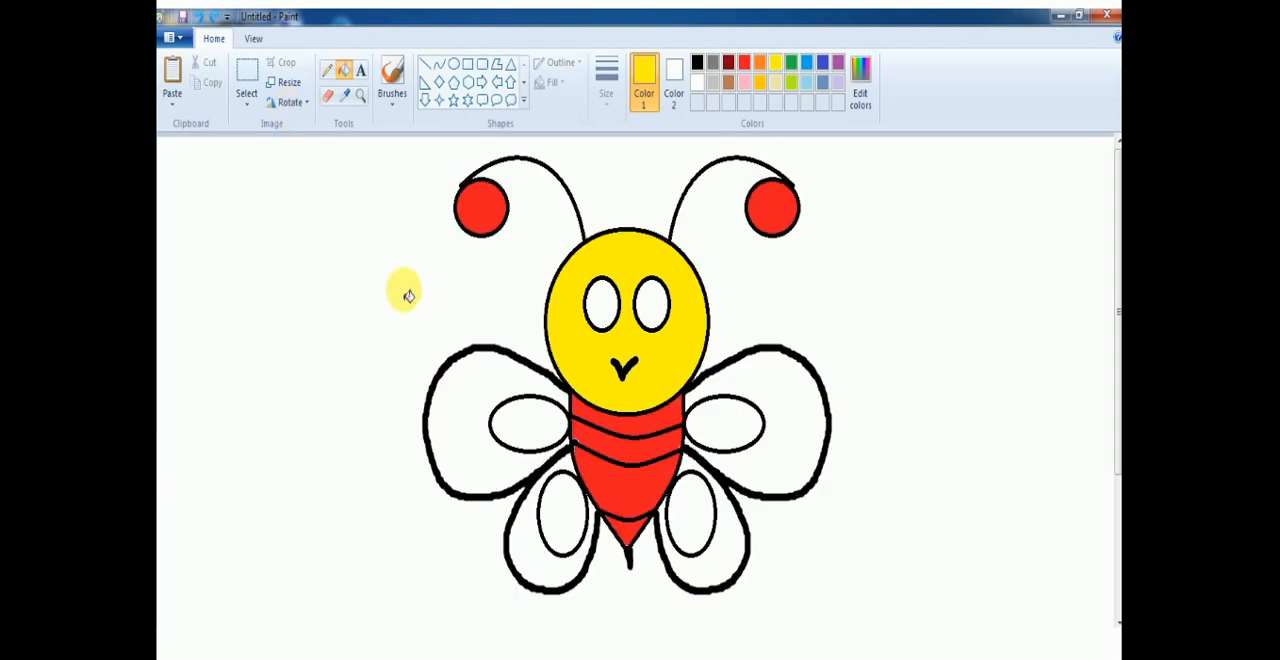
{"action": "left_click", "coordinate": [522, 430]}
{"action": "left_click", "coordinate": [564, 518]}
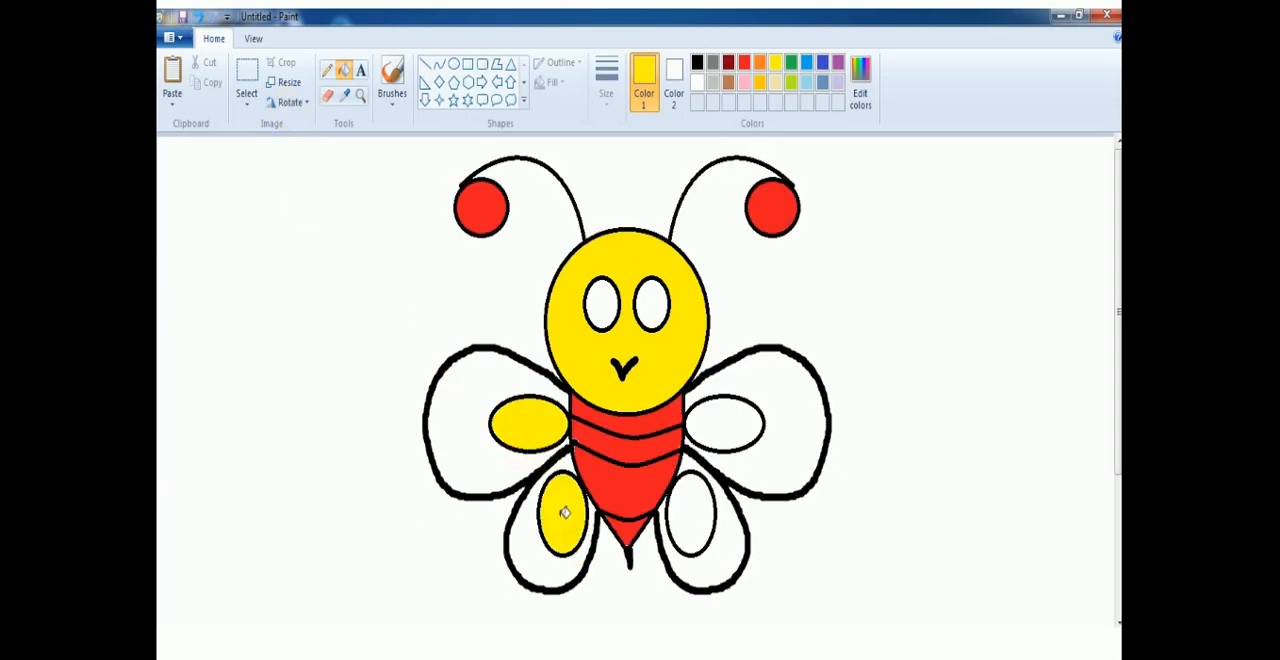
{"action": "left_click", "coordinate": [720, 427]}
{"action": "left_click", "coordinate": [699, 522]}
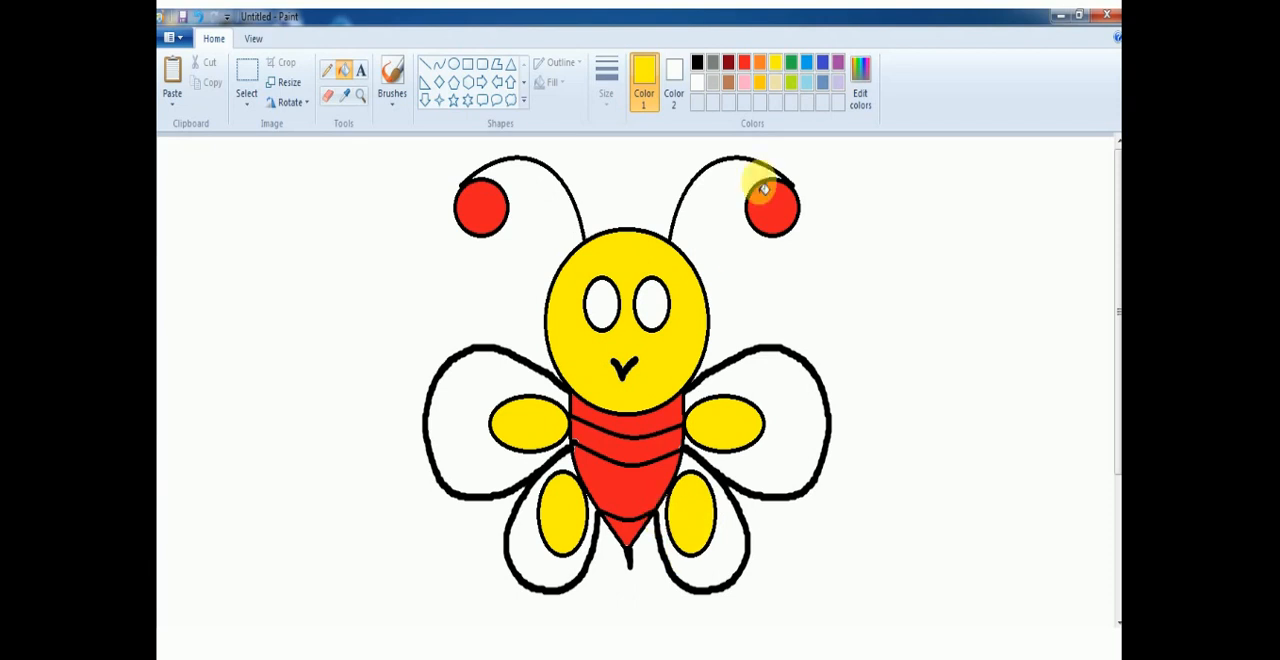
Fill both lower wings with blue and both upper wings with green, around their yellow ovals.
{"action": "left_click", "coordinate": [807, 64]}
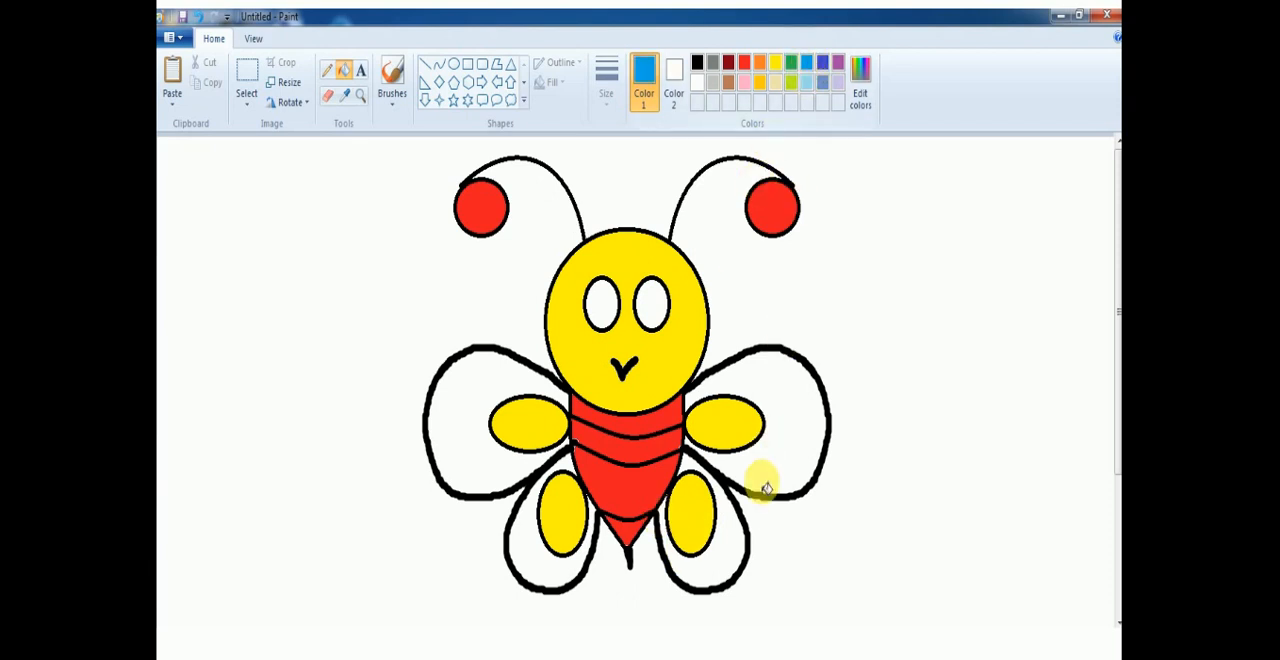
{"action": "left_click", "coordinate": [728, 545]}
{"action": "left_click", "coordinate": [547, 575]}
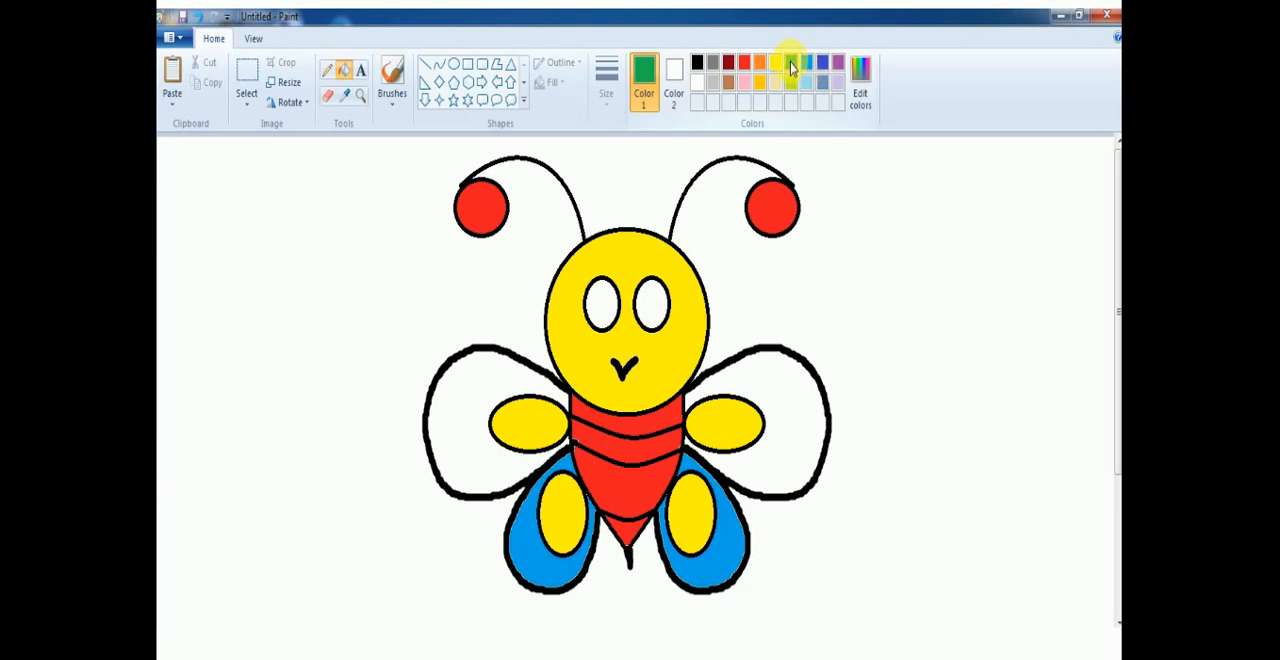
{"action": "left_click", "coordinate": [790, 388]}
{"action": "left_click", "coordinate": [494, 380]}
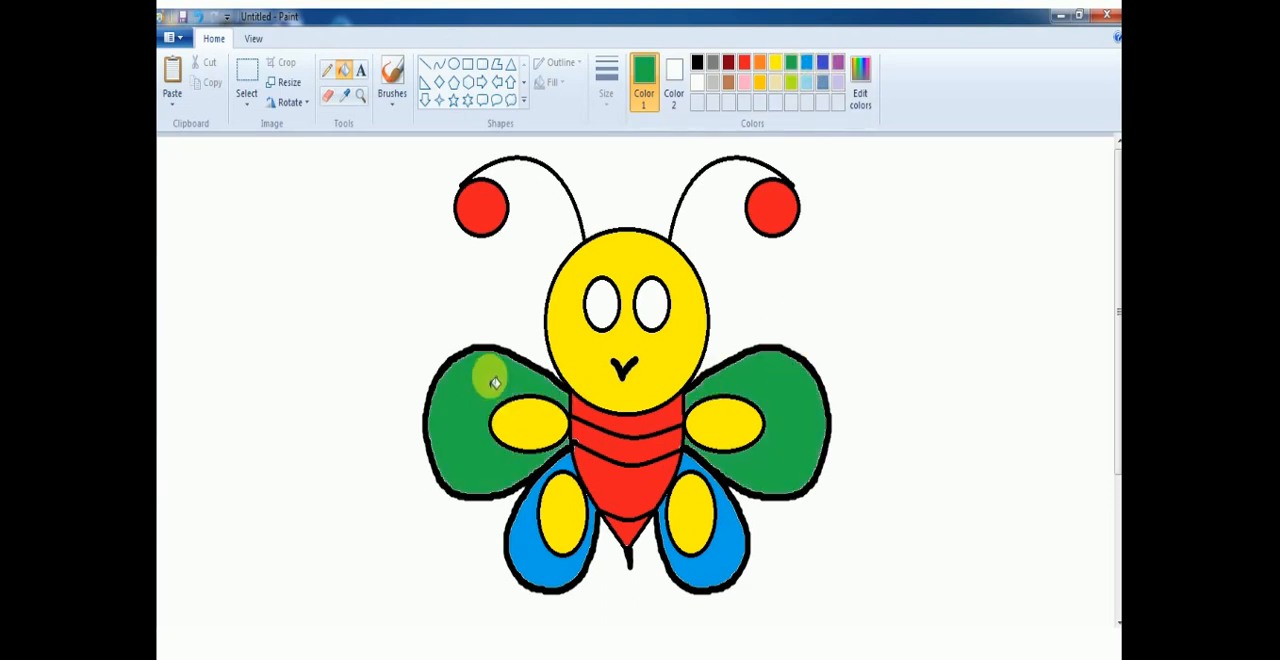
Divide each eye with a near-vertical black brush stroke and fill the right-hand part of both eyes with black.
{"action": "left_click", "coordinate": [698, 62]}
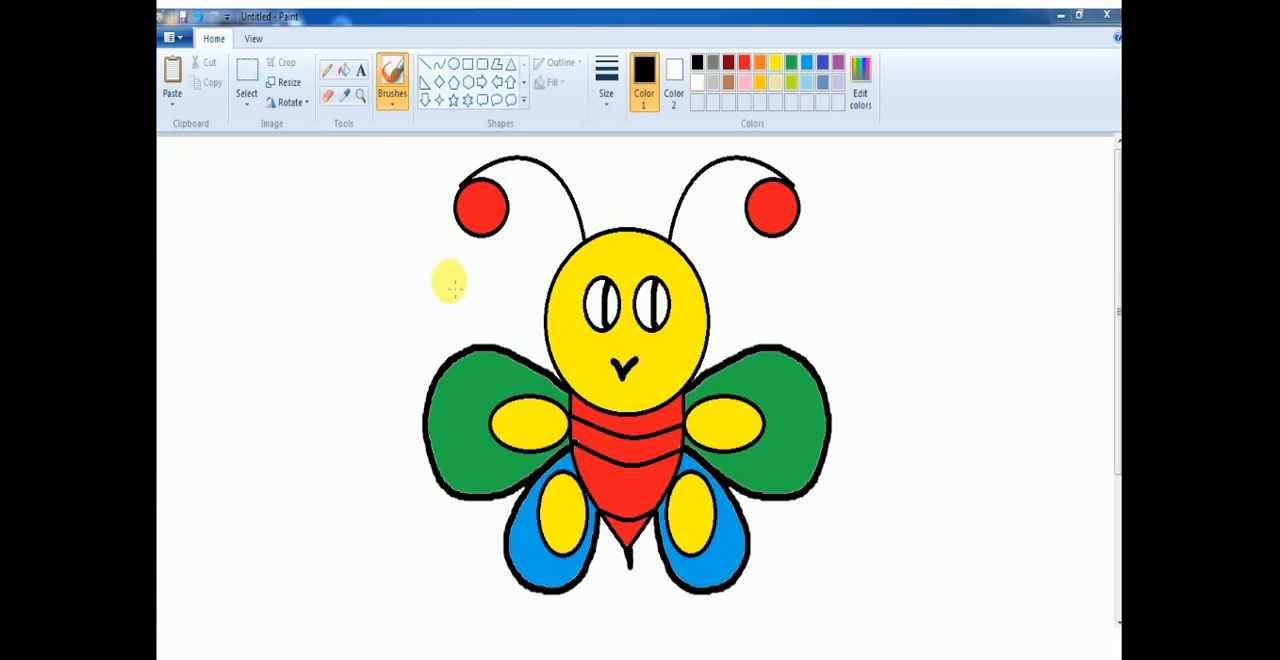
{"action": "left_click", "coordinate": [344, 70]}
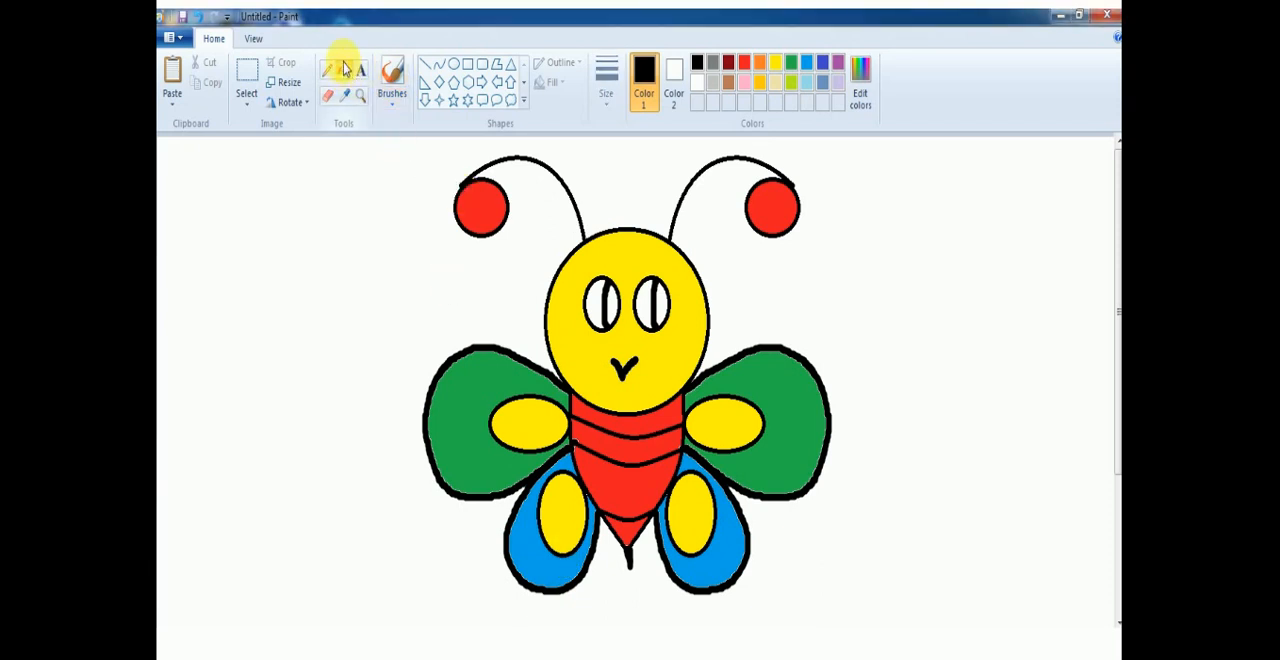
{"action": "left_click", "coordinate": [612, 314]}
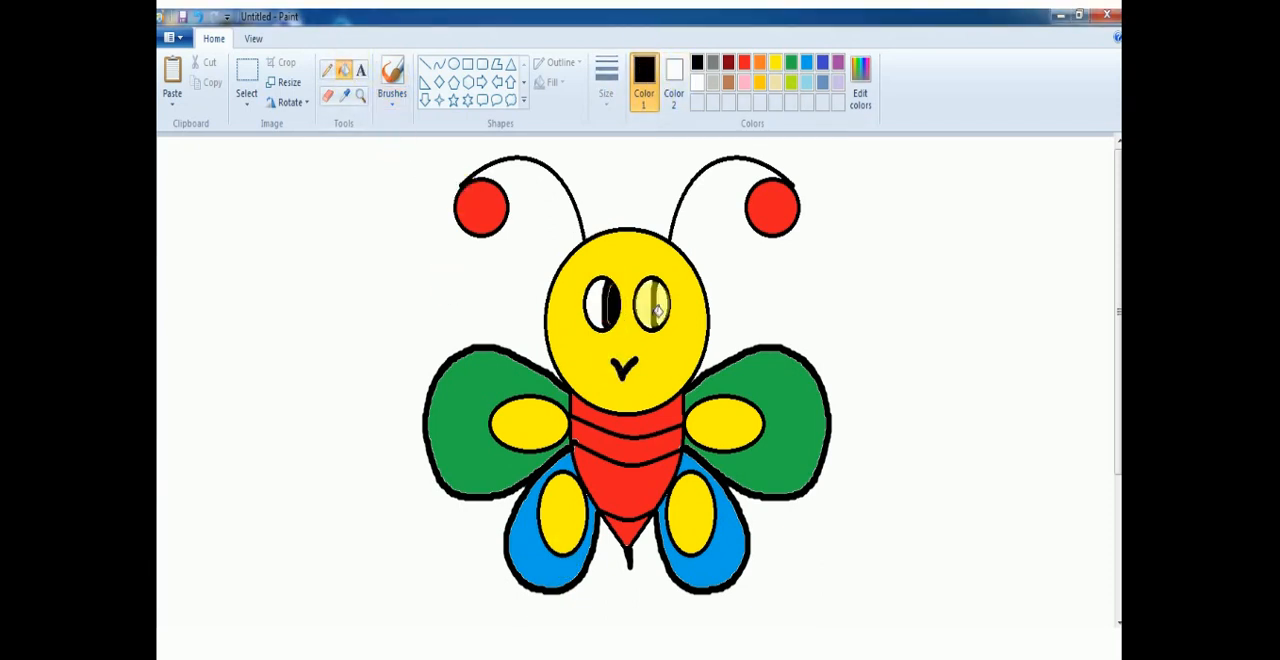
{"action": "left_click", "coordinate": [662, 310]}
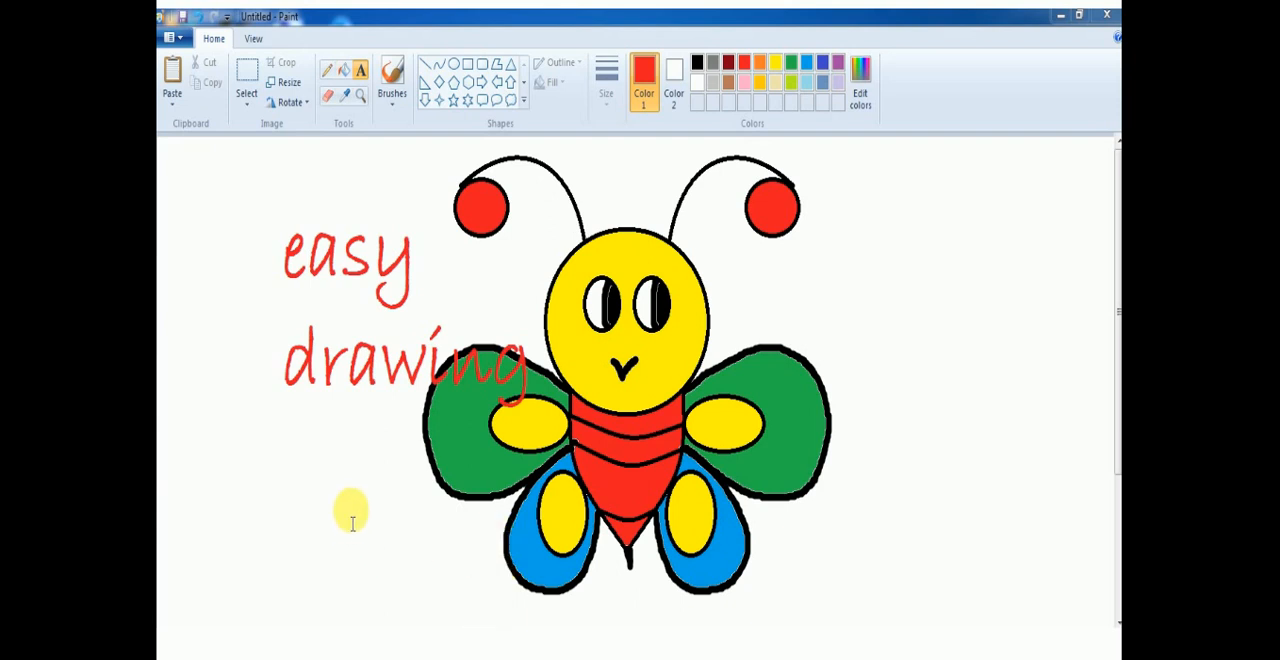
Draw a red six-pointed star below the "easy drawing" text, left of the butterfly, and fill it with red.
{"action": "left_click", "coordinate": [466, 101]}
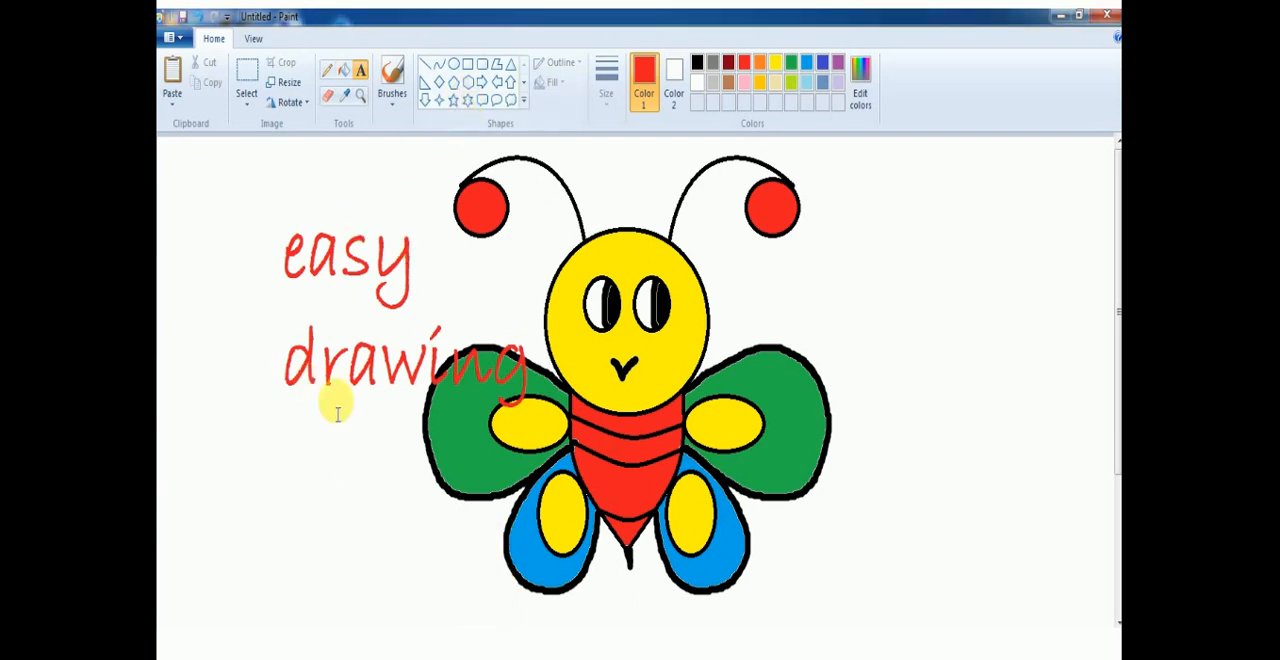
{"action": "left_click", "coordinate": [467, 100]}
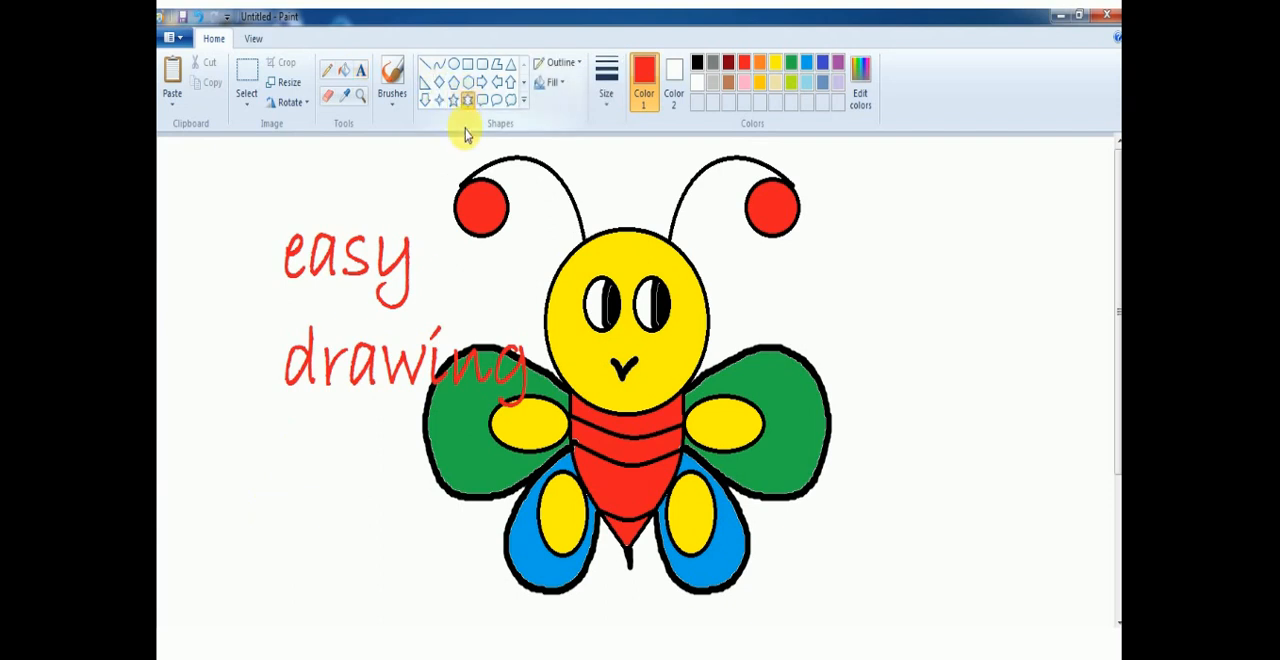
{"action": "mouse_move", "coordinate": [263, 498]}
{"action": "left_mouse_down"}
{"action": "mouse_move", "coordinate": [363, 591]}
{"action": "mouse_move", "coordinate": [368, 617]}
{"action": "left_mouse_up"}
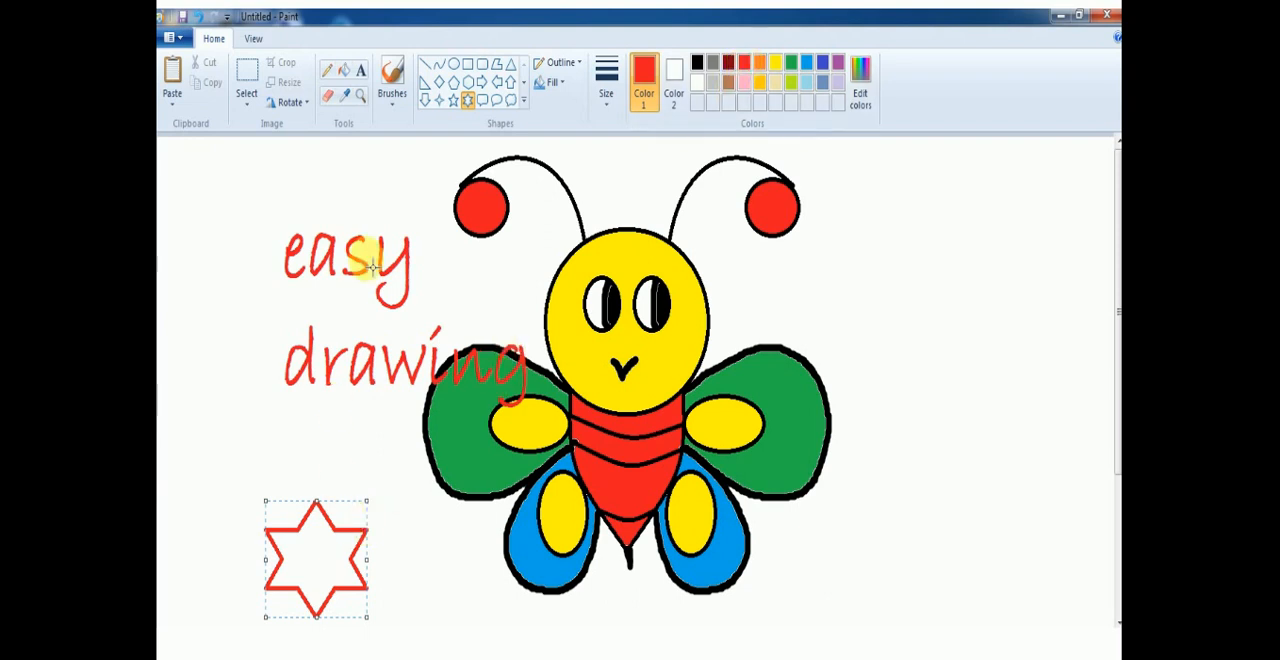
{"action": "left_click", "coordinate": [343, 71]}
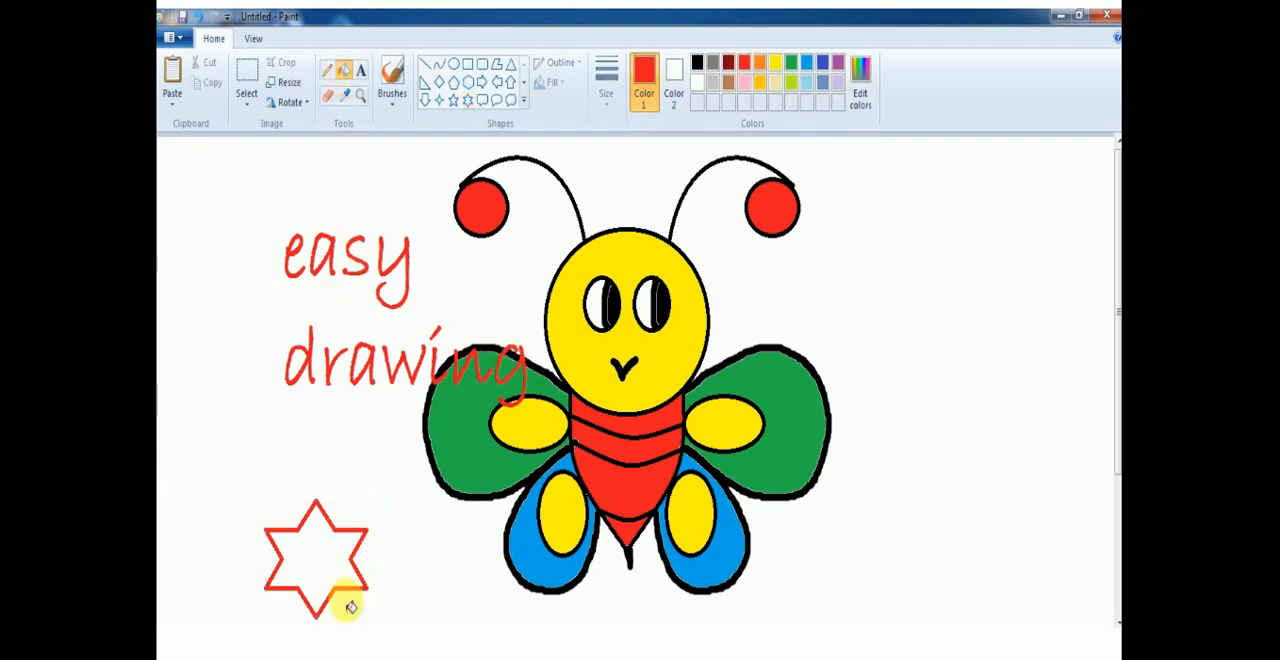
{"action": "left_click", "coordinate": [314, 565]}
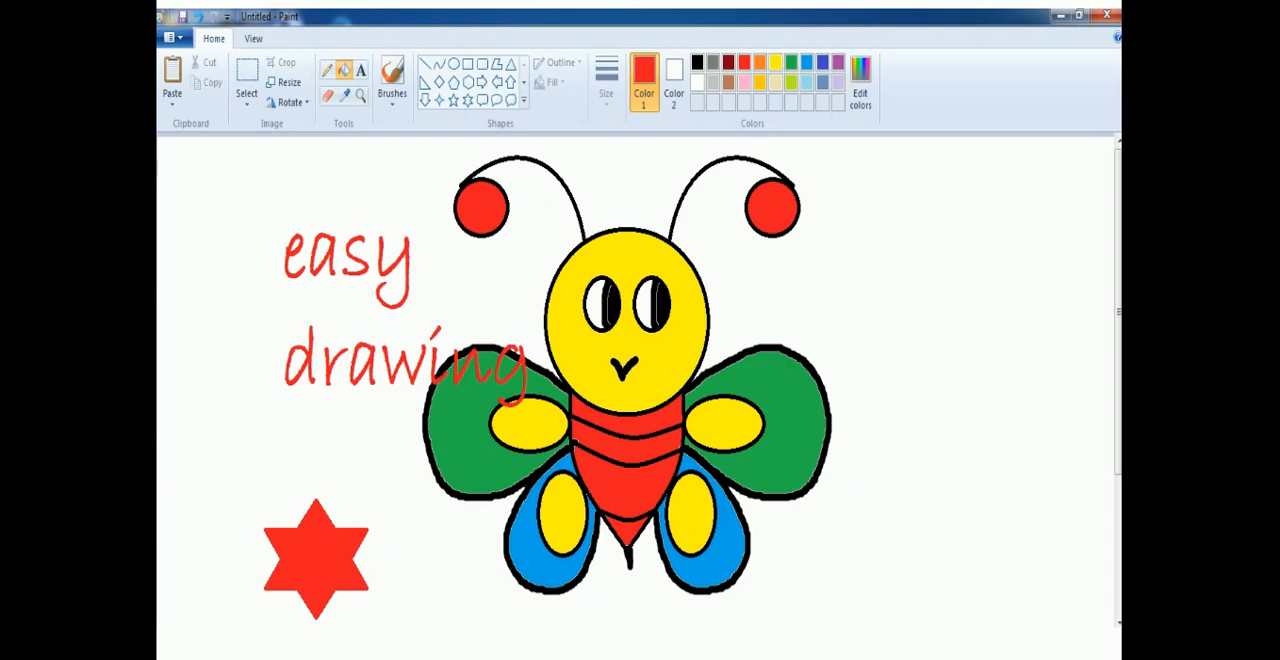